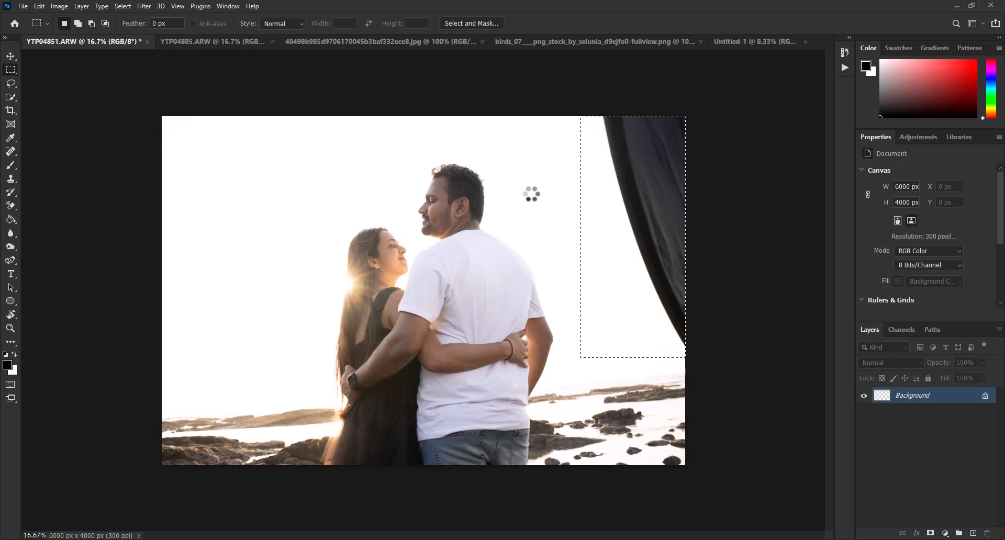
# Clear the selection, place the backlit couple photo in the lower part of the Untitled-1 document and show its transform controls.
pyautogui.click(531, 194)
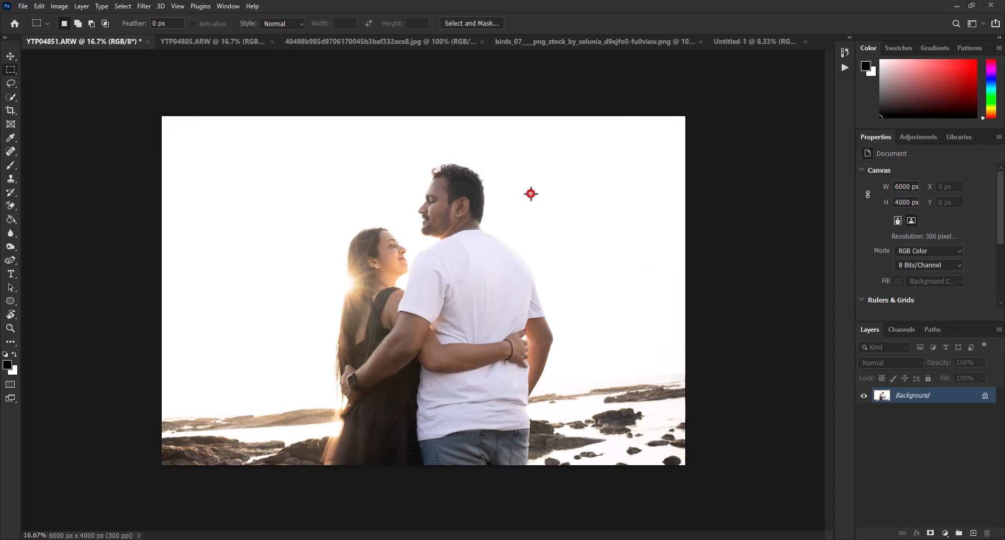
pyautogui.click(10, 56)
pyautogui.moveTo(500, 382); pyautogui.dragTo(420, 363)
pyautogui.click(156, 23)
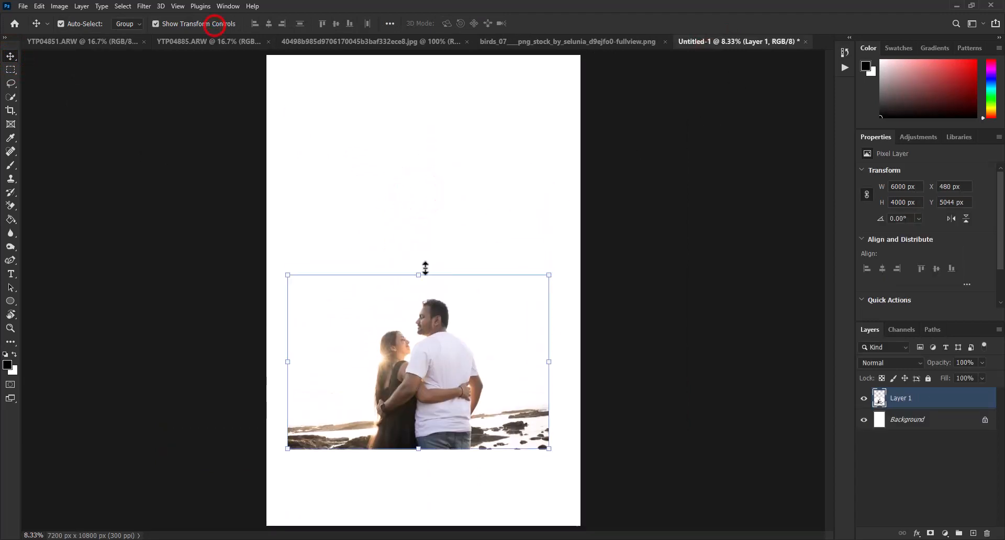
# Scale the couple photo to about 212.87%, centre it along the bottom of the canvas, and hide the transform controls.
pyautogui.moveTo(418, 273); pyautogui.dragTo(419, 5)
pyautogui.moveTo(447, 324); pyautogui.dragTo(442, 405)
pyautogui.hotkey('ctrl', '-')
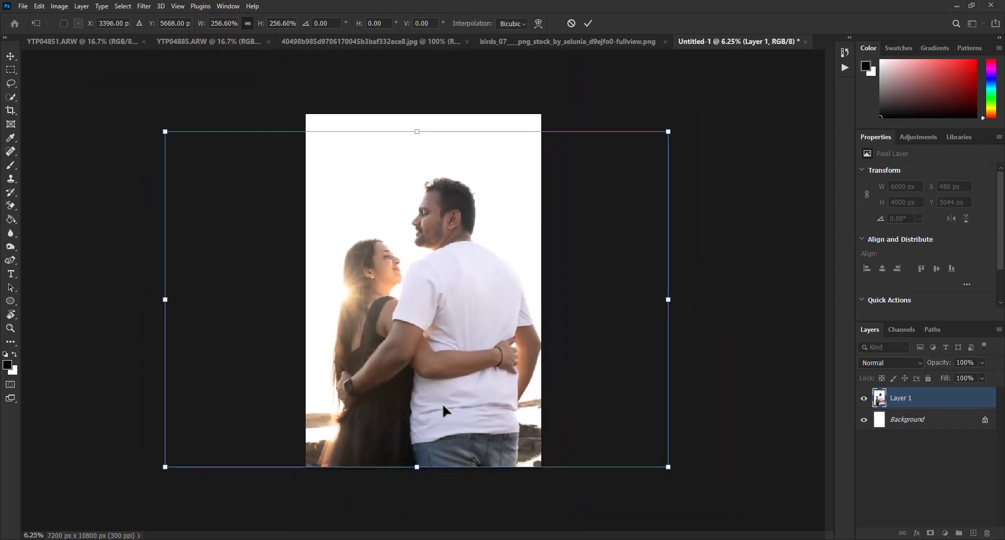
pyautogui.moveTo(667, 299); pyautogui.dragTo(569, 311)
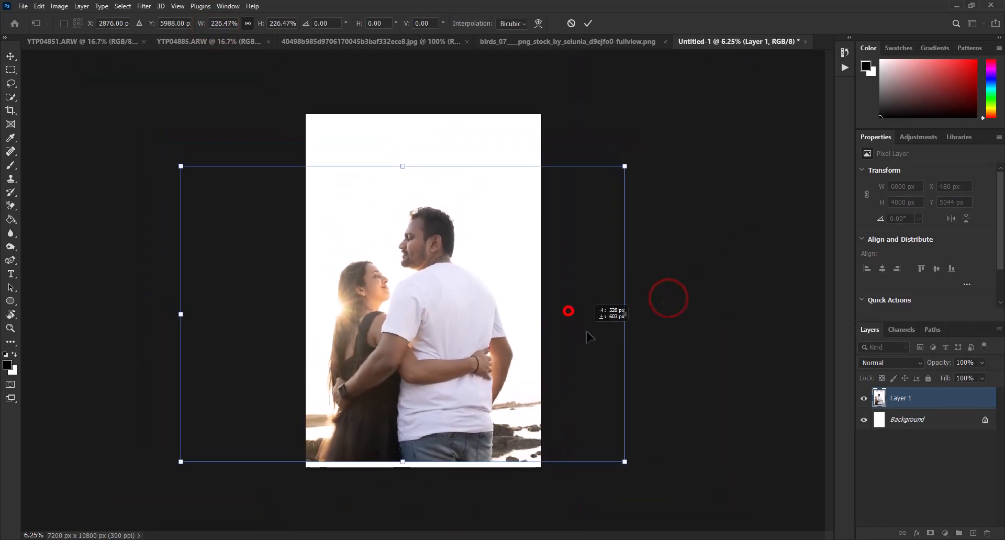
pyautogui.moveTo(183, 318); pyautogui.dragTo(226, 319)
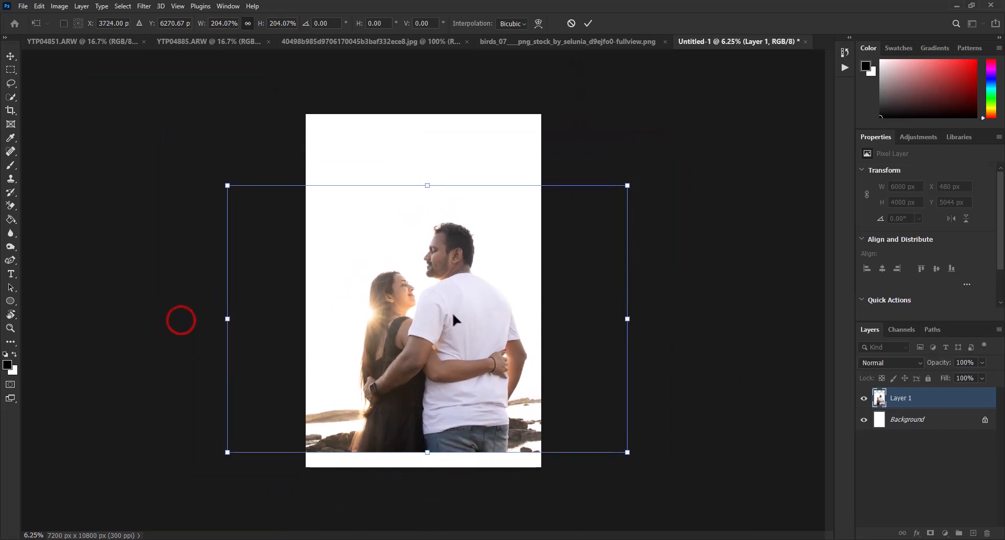
pyautogui.moveTo(461, 311); pyautogui.dragTo(456, 324)
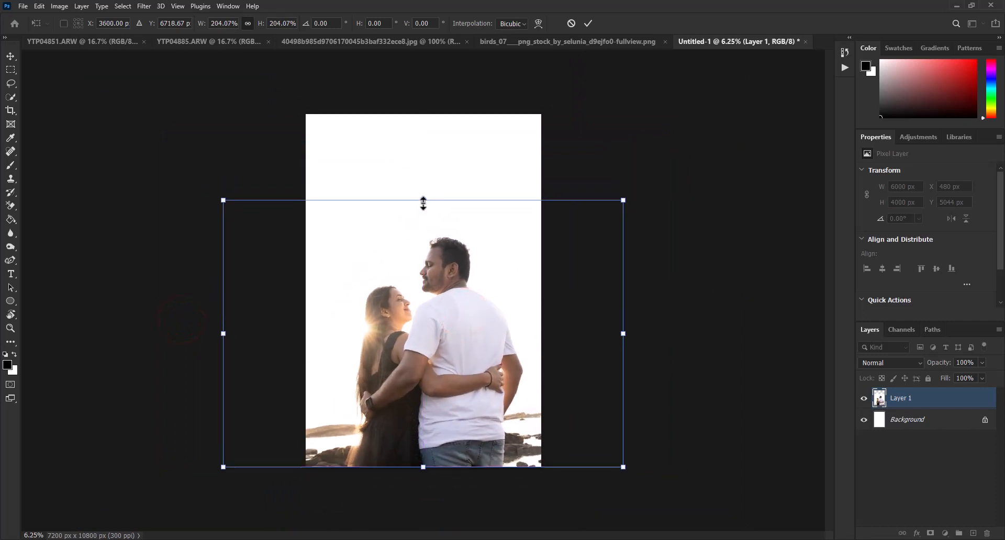
pyautogui.moveTo(423, 204); pyautogui.dragTo(423, 188)
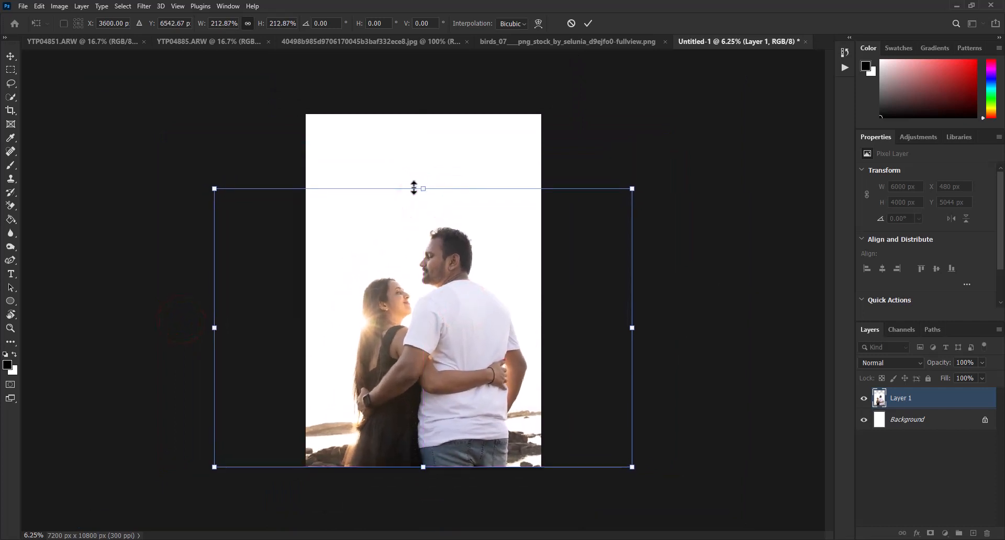
pyautogui.click(586, 23)
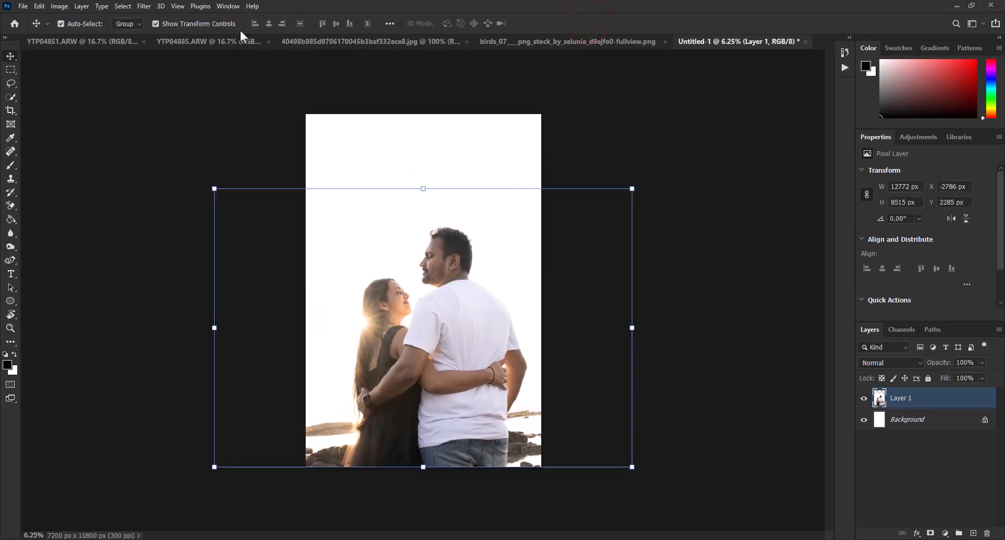
pyautogui.click(228, 24)
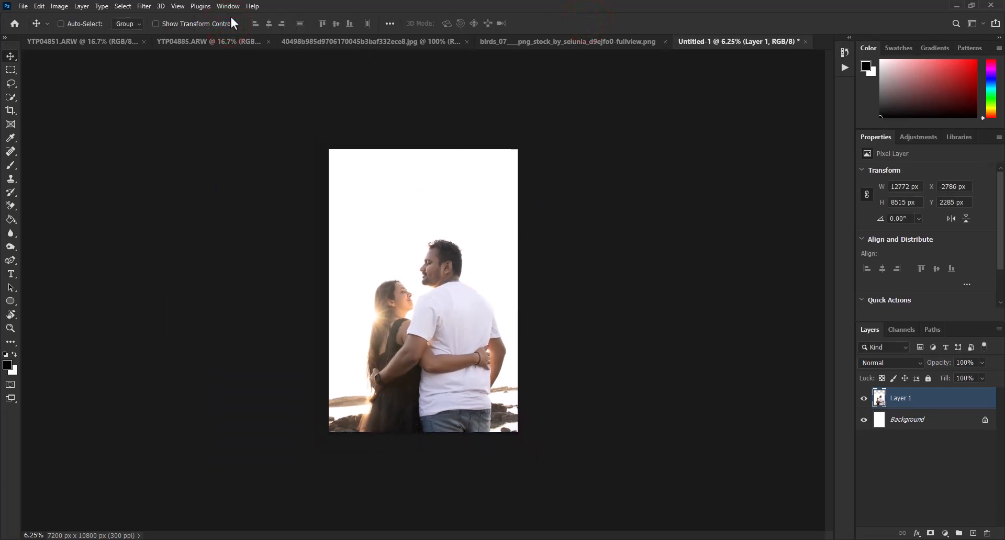
# Merge the couple photo layer into the Background and duplicate the merged layer.
pyautogui.hotkey('ctrl', '0')
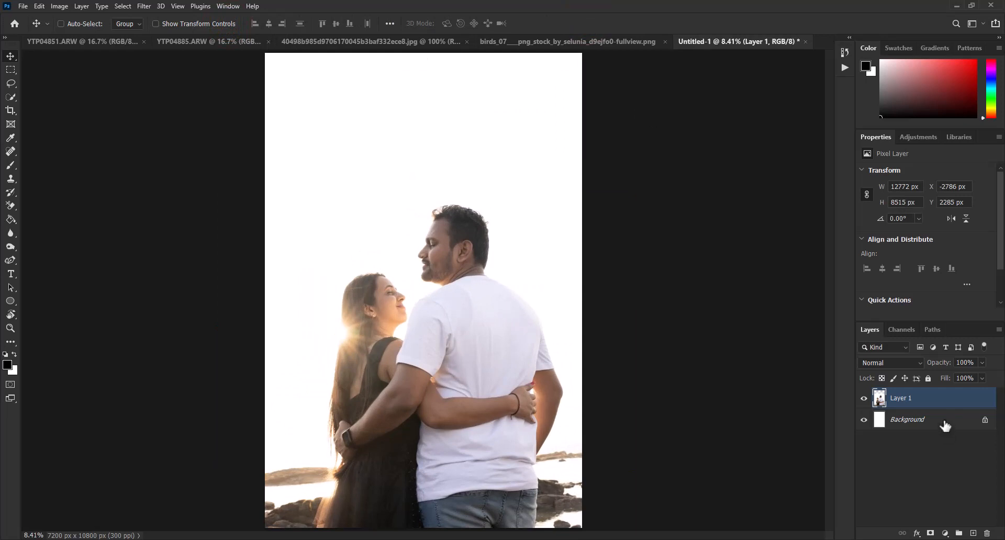
pyautogui.keyDown('shift'); pyautogui.click(944, 423); pyautogui.keyUp('shift')
pyautogui.hotkey('ctrl', 'e')
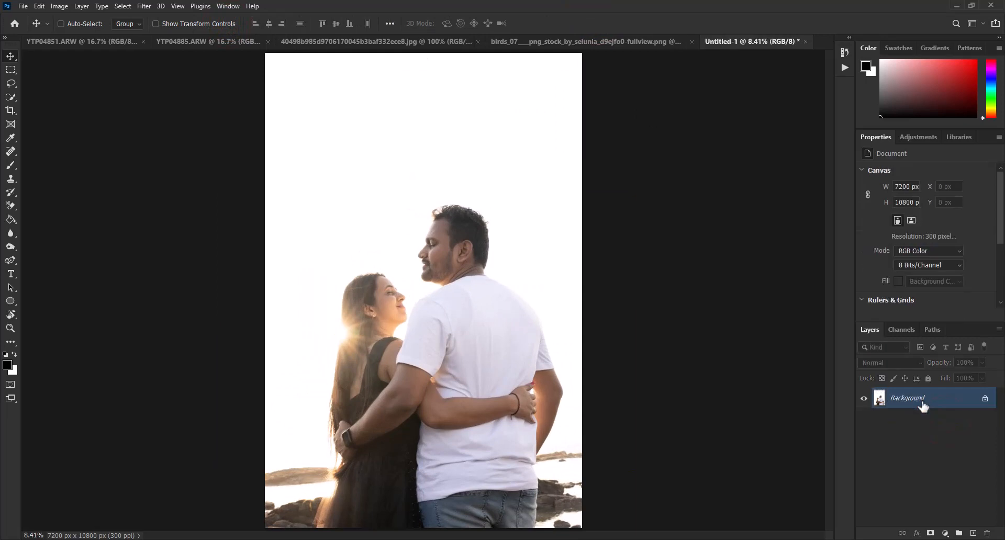
pyautogui.hotkey('ctrl', 'j')
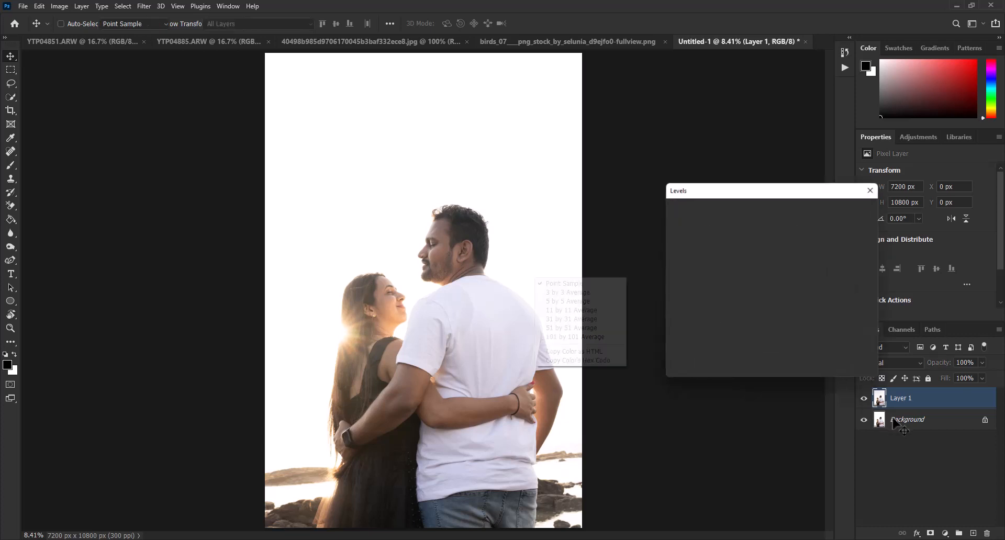
# Darken the duplicated layer with Levels, using a black input level of 15 and midtones of 0.88.
pyautogui.hotkey('ctrl', 'l')
pyautogui.rightClick(534, 278)
pyautogui.click(754, 268)
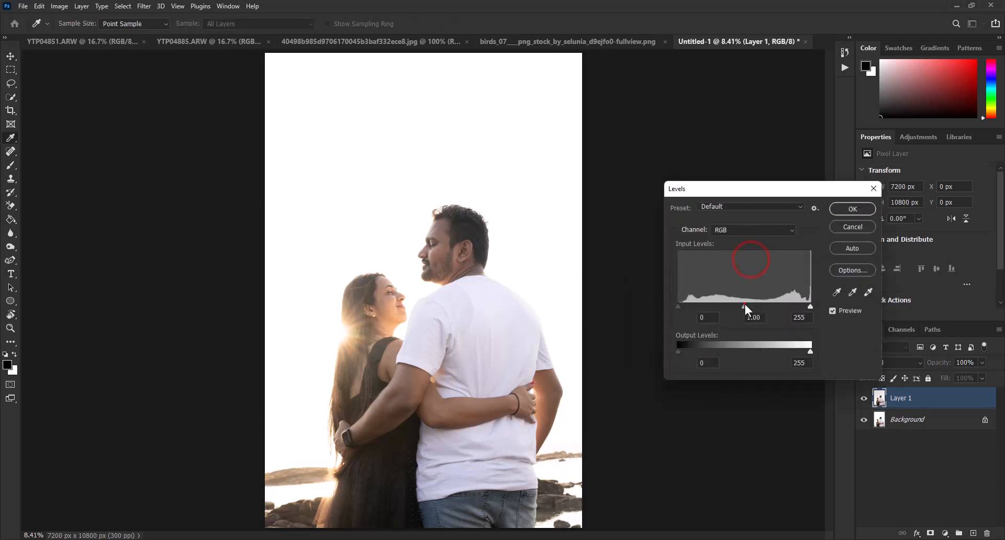
pyautogui.moveTo(744, 306)
pyautogui.mouseDown()
pyautogui.moveTo(736, 304)
pyautogui.moveTo(749, 306)
pyautogui.mouseUp()
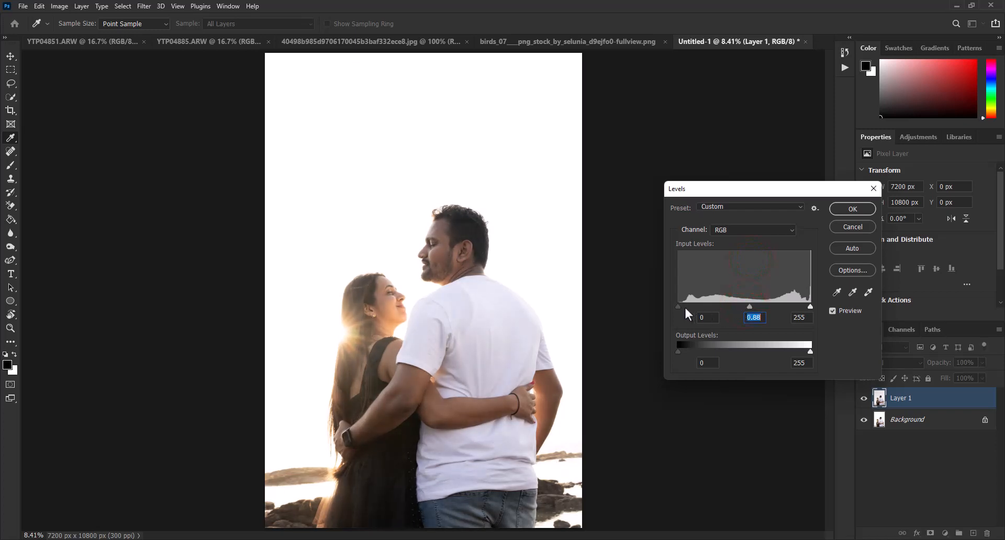
pyautogui.moveTo(683, 306); pyautogui.dragTo(686, 305)
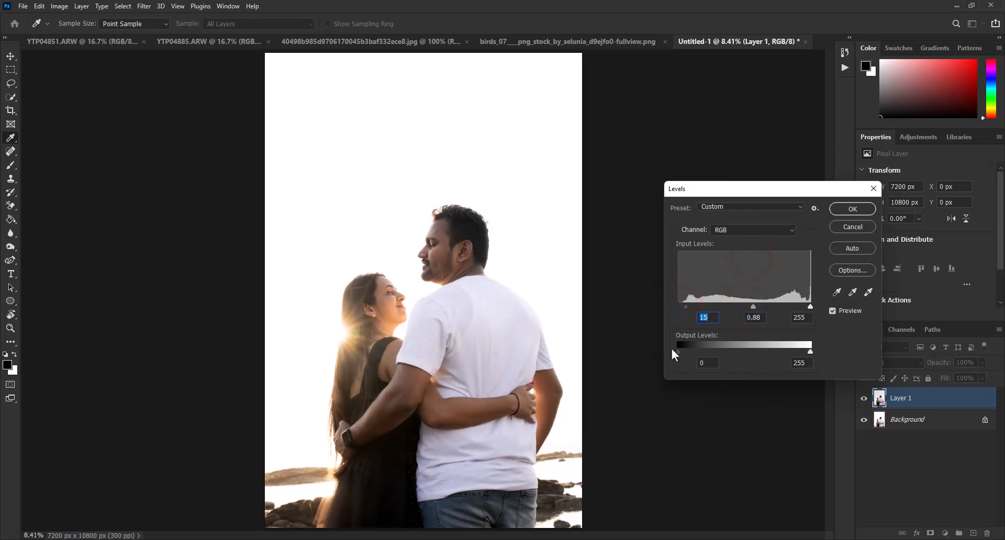
pyautogui.moveTo(678, 351); pyautogui.dragTo(678, 354)
pyautogui.moveTo(811, 351); pyautogui.dragTo(800, 350)
pyautogui.click(864, 208)
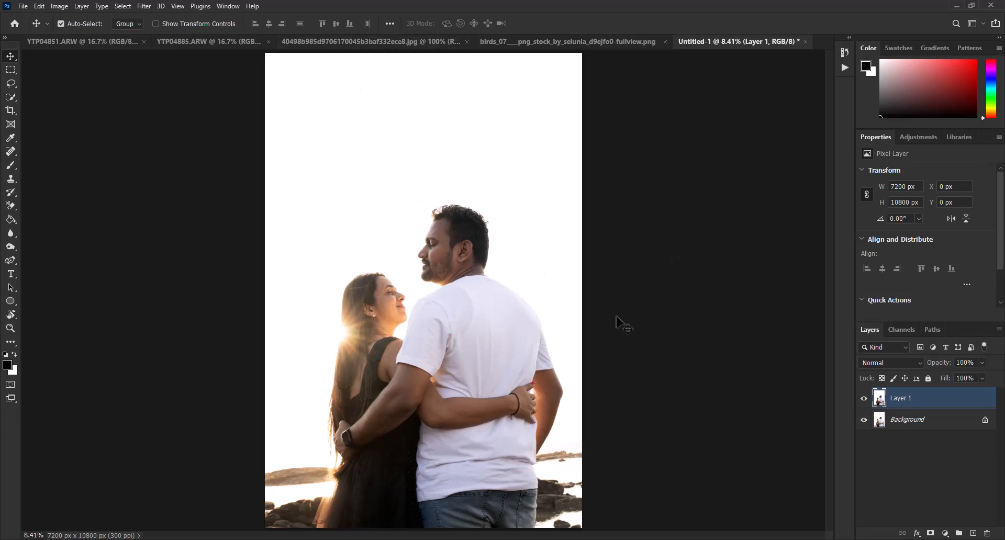
# Apply Curves with the midpoint at input 126, output 140 and the black point at input 25, and merge the layer into the Background.
pyautogui.click(56, 5)
pyautogui.moveTo(78, 37)
pyautogui.click(235, 53)
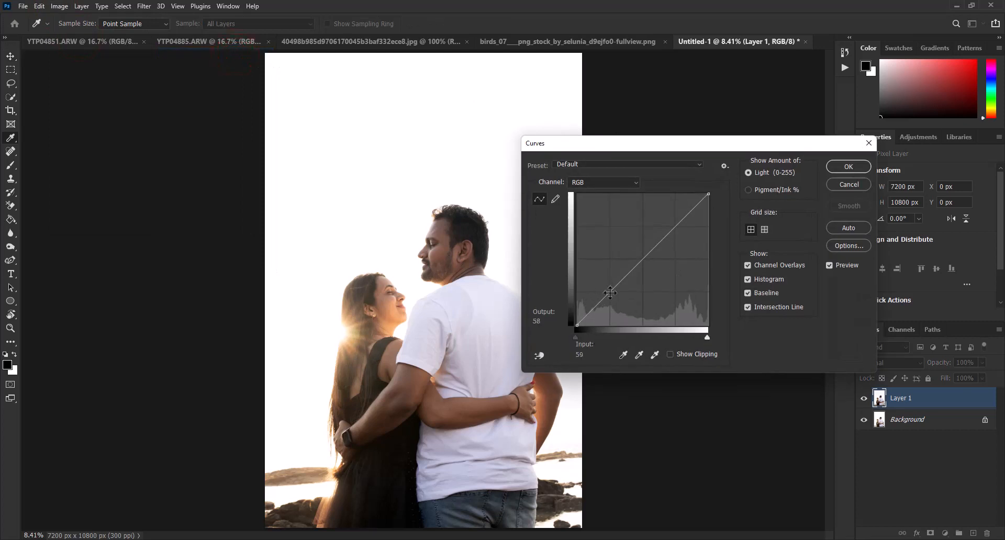
pyautogui.click(609, 292)
pyautogui.click(677, 224)
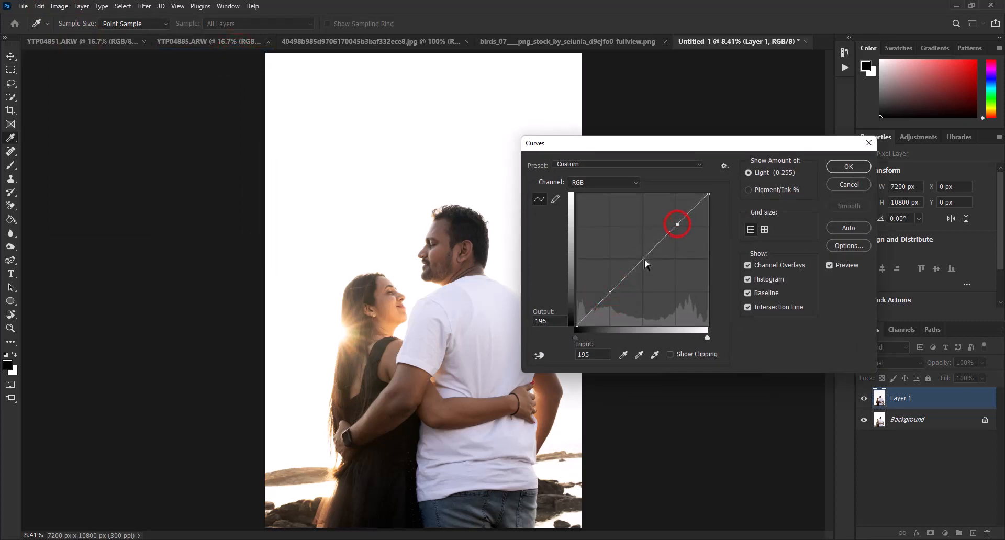
pyautogui.moveTo(645, 260); pyautogui.dragTo(642, 254)
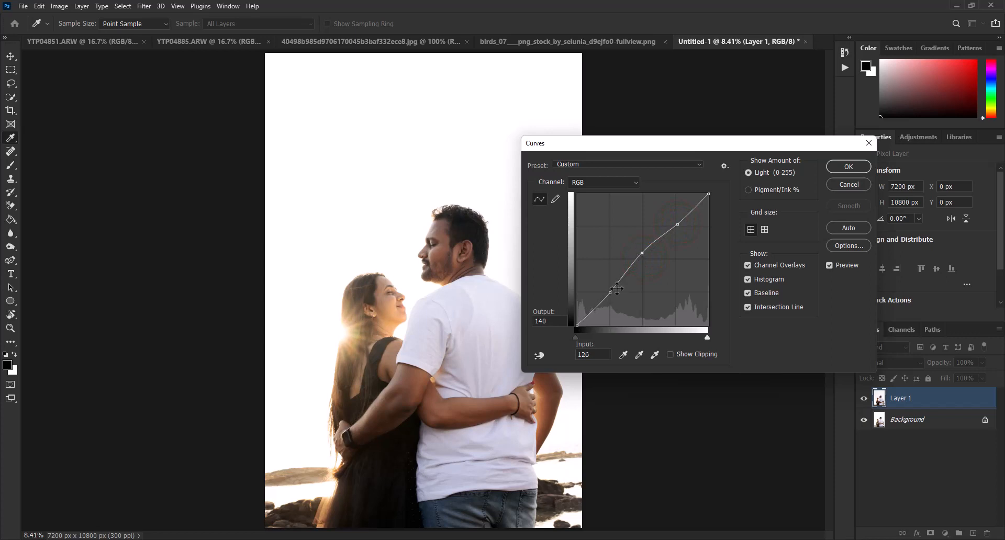
pyautogui.moveTo(576, 324); pyautogui.dragTo(590, 324)
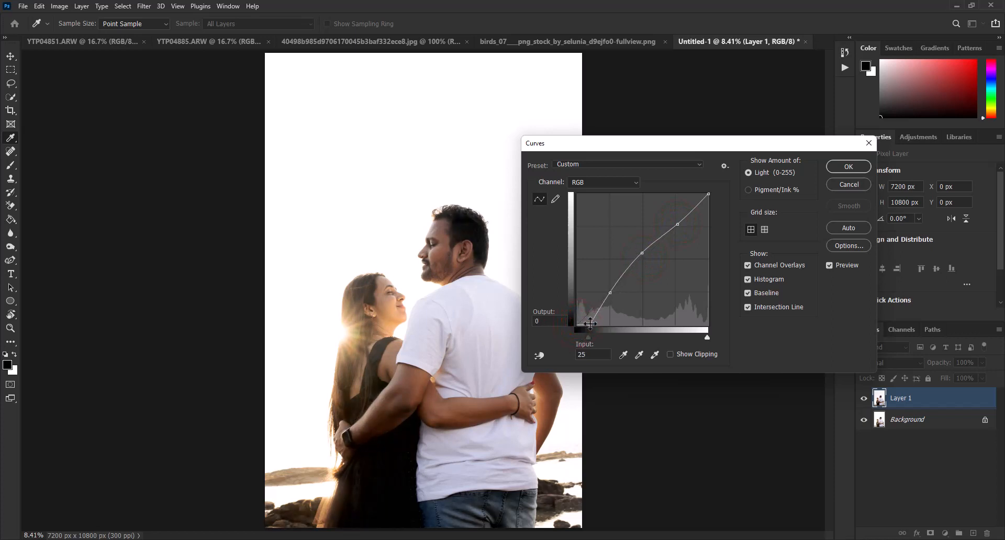
pyautogui.click(846, 168)
pyautogui.keyDown('ctrl'); pyautogui.click(912, 419); pyautogui.keyUp('ctrl')
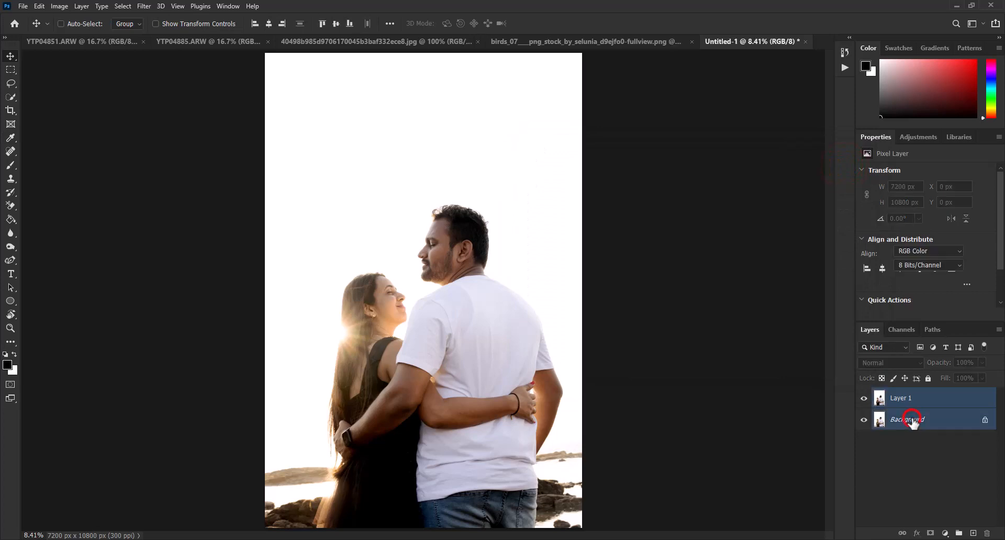
pyautogui.hotkey('ctrl', 'e')
# Copy the dusk couple photo from YTP04885.ARW onto the lower part of Untitled-1 and reduce its layer opacity to 39%.
pyautogui.click(240, 44)
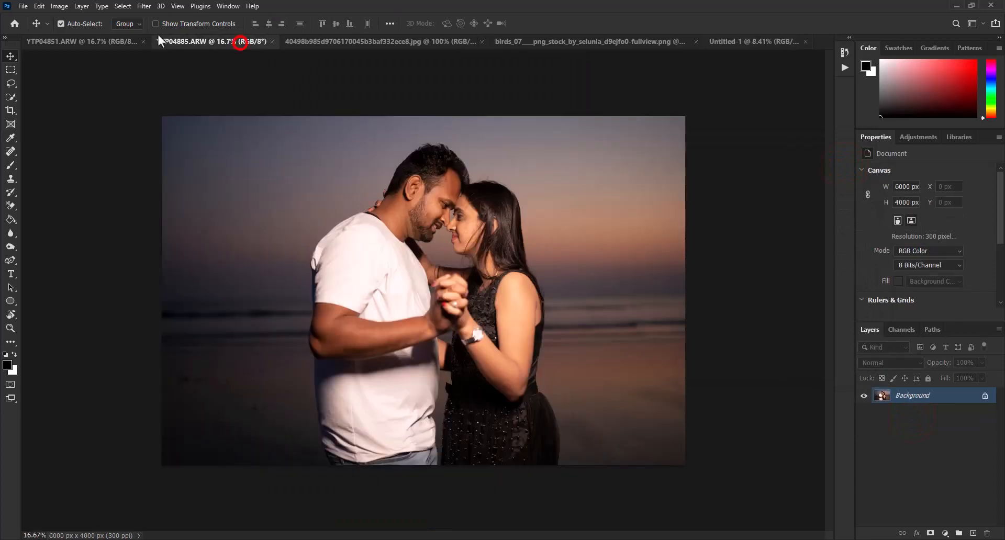
pyautogui.click(104, 40)
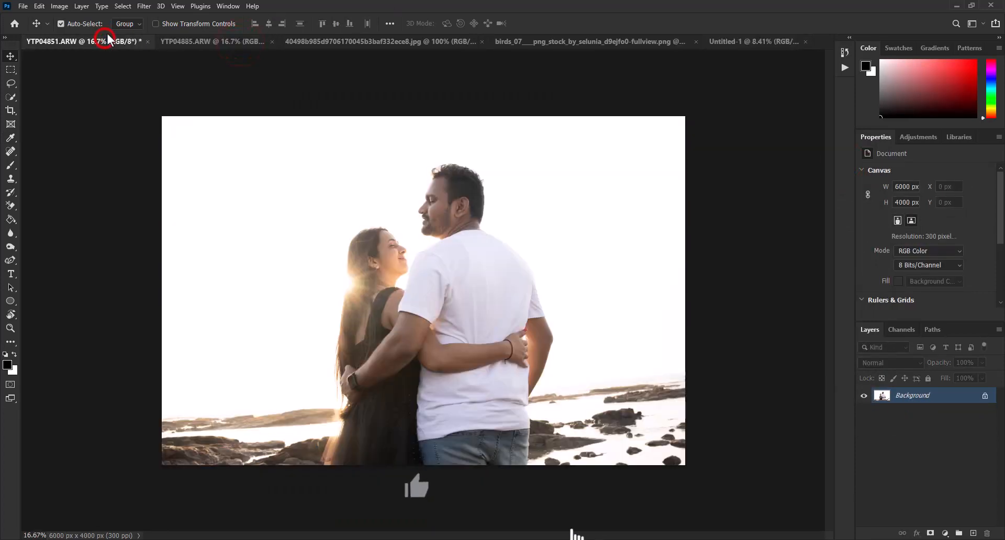
pyautogui.click(749, 42)
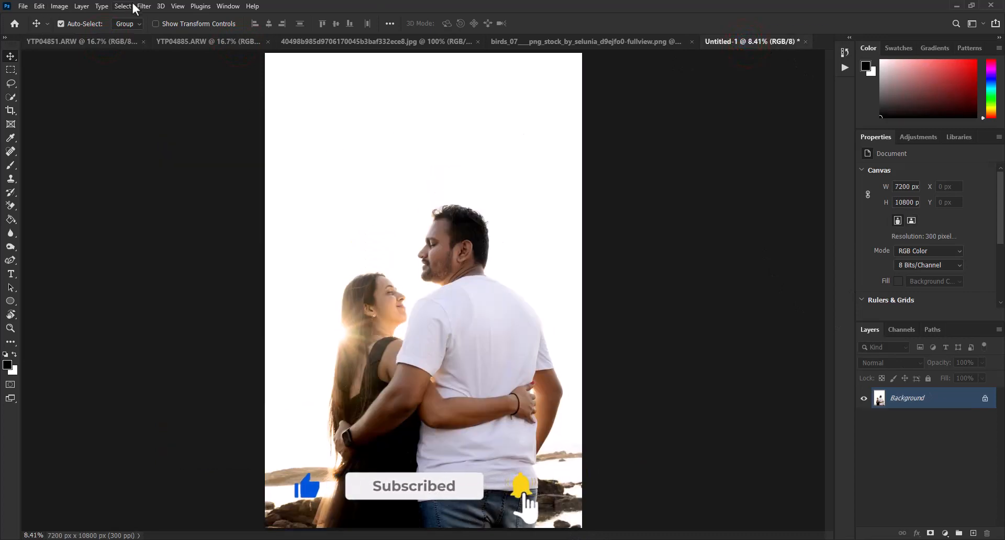
pyautogui.click(198, 40)
pyautogui.moveTo(507, 302); pyautogui.dragTo(479, 395)
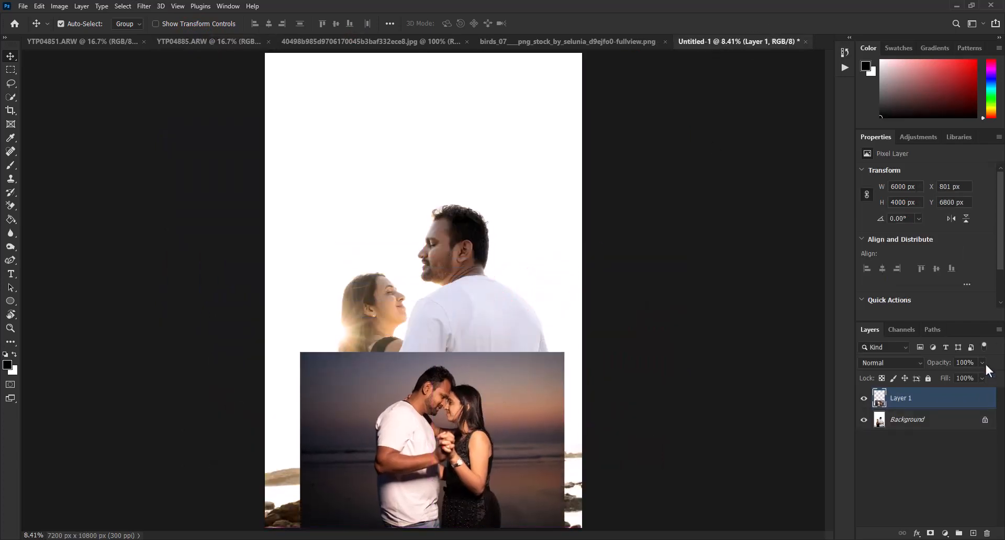
pyautogui.click(951, 375)
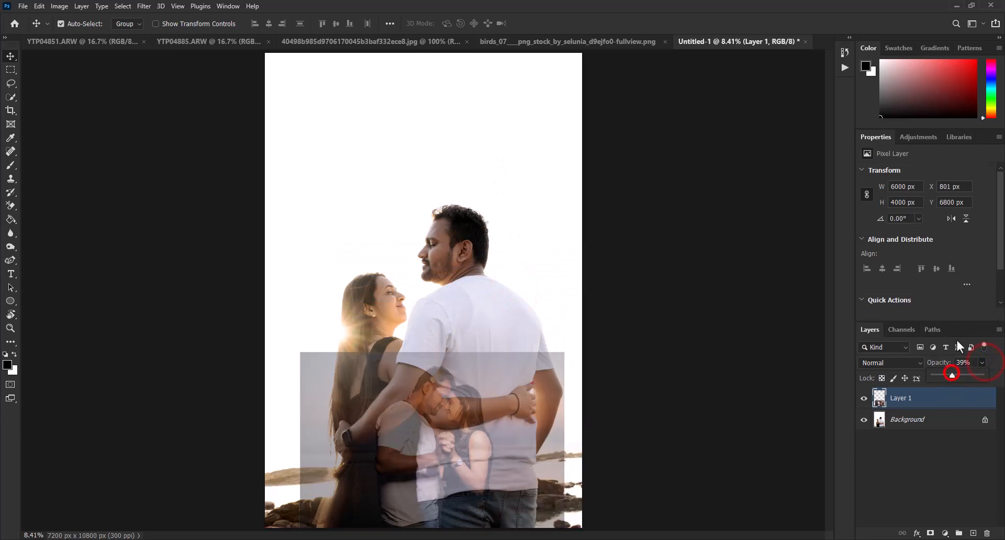
# Enlarge the dusk couple photo layer to about 6642 × 4428 px at the bottom of the canvas.
pyautogui.click(192, 23)
pyautogui.moveTo(433, 351)
pyautogui.mouseDown()
pyautogui.moveTo(432, 309)
pyautogui.moveTo(432, 333)
pyautogui.mouseUp()
pyautogui.click(588, 23)
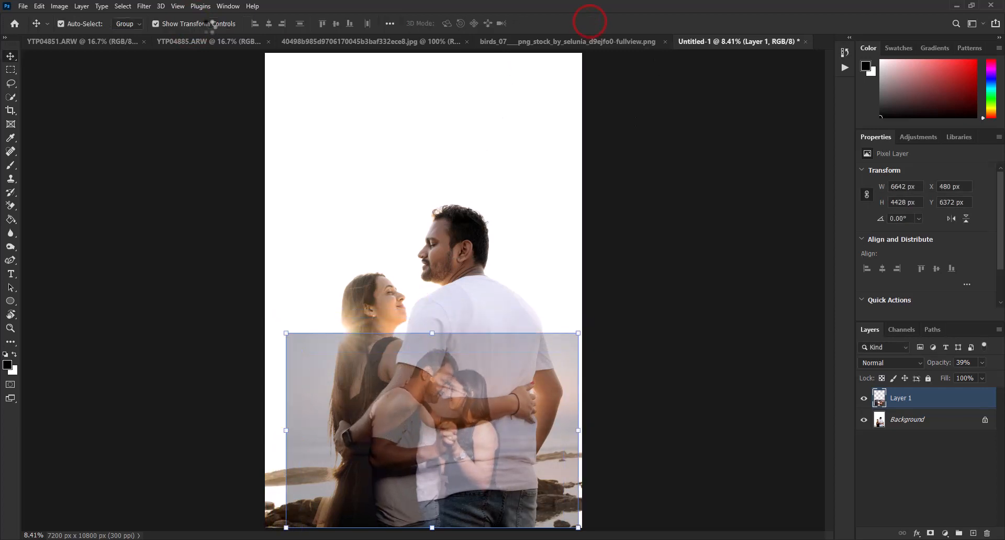
pyautogui.click(156, 23)
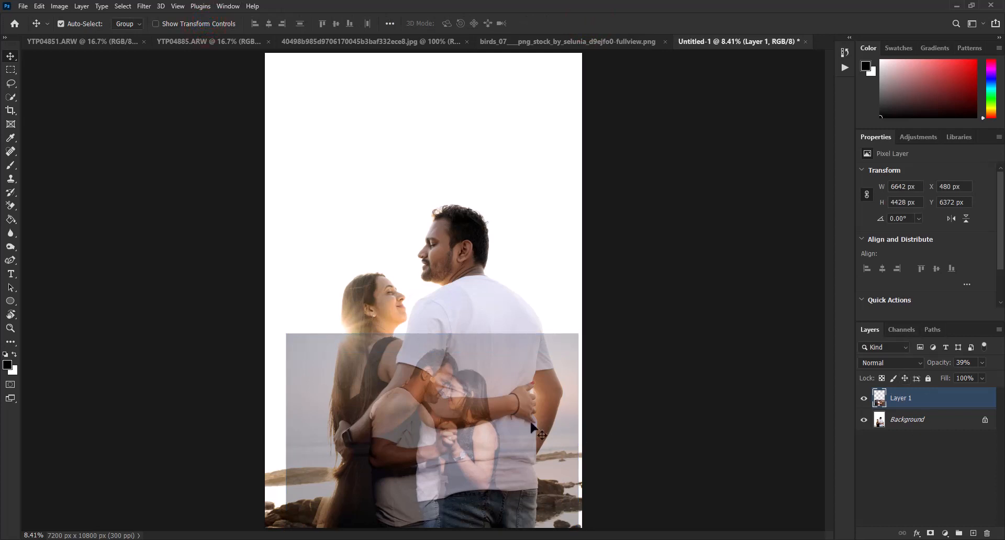
# Move the dusk couple photo to the top of the canvas and scale it to about 169.54% so it spans beyond both sides.
pyautogui.moveTo(530, 423); pyautogui.dragTo(490, 146)
pyautogui.click(212, 21)
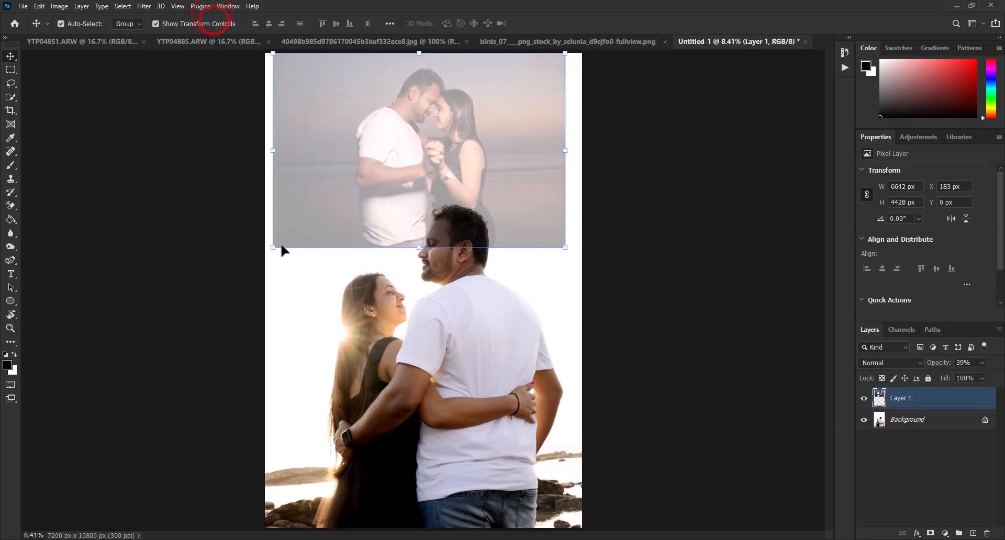
pyautogui.moveTo(273, 246); pyautogui.dragTo(190, 303)
pyautogui.moveTo(565, 302); pyautogui.dragTo(612, 296)
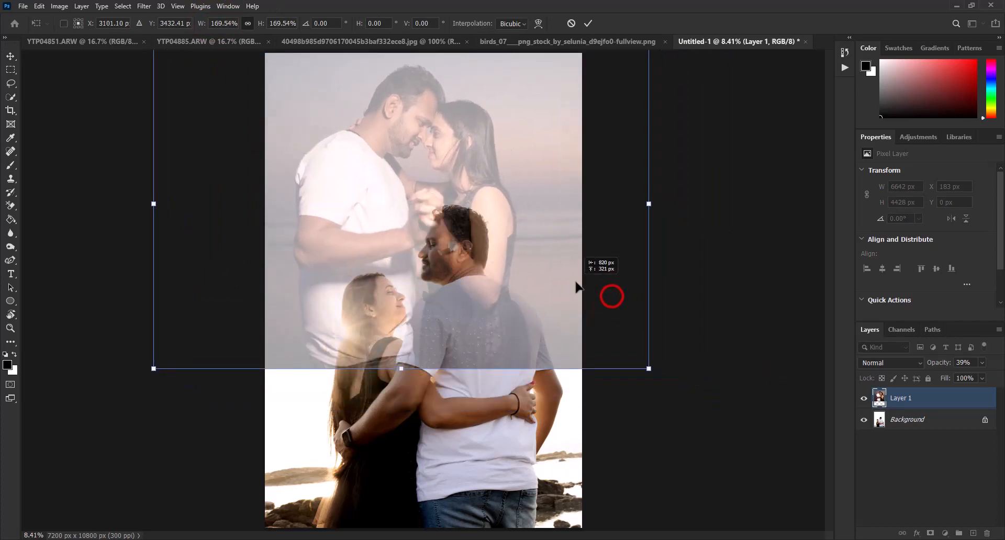
pyautogui.click(588, 23)
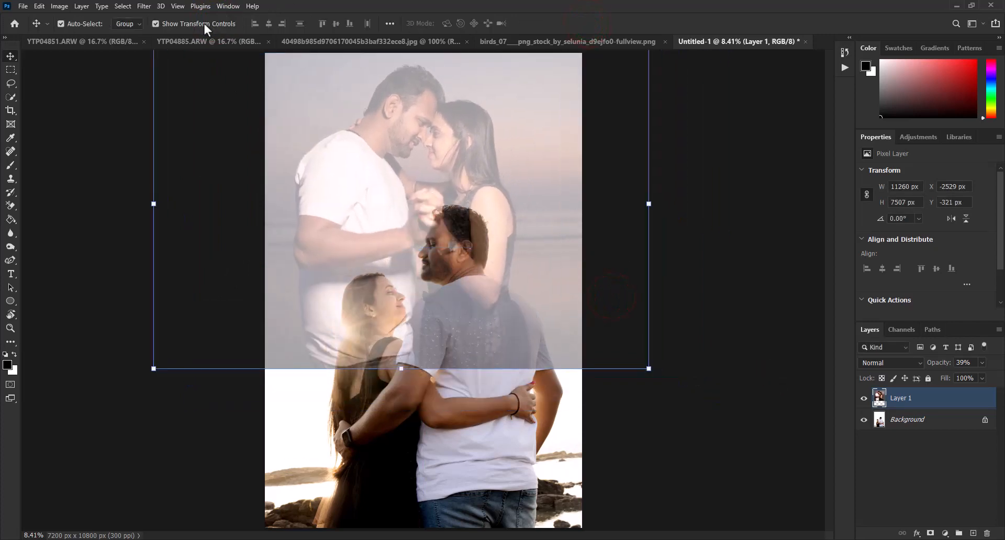
pyautogui.click(204, 23)
# Hide the dusk couple photo layer and duplicate the Background layer.
pyautogui.click(864, 398)
pyautogui.click(898, 419)
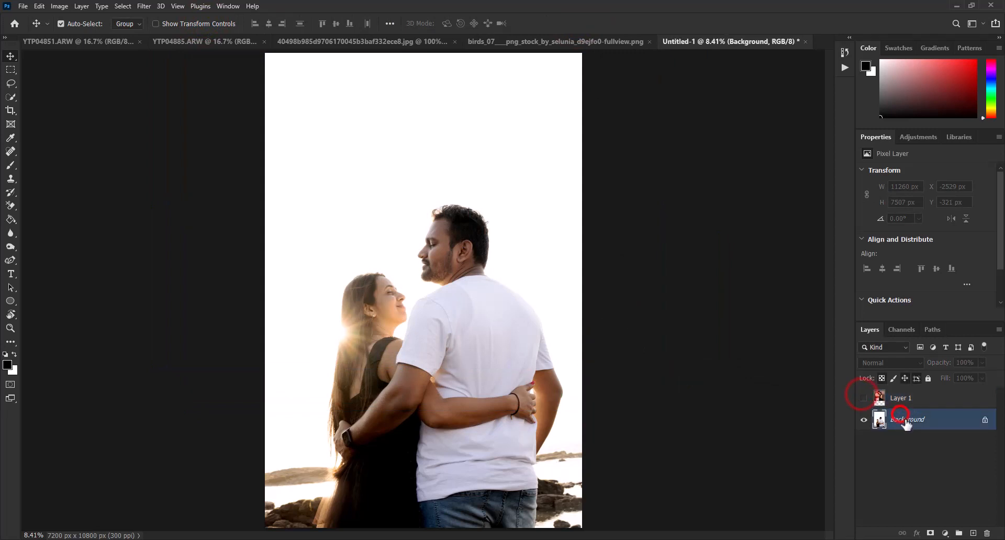
pyautogui.hotkey('ctrl', 'j')
# Select the couple on the Background copy layer and view the selection in Select and Mask with the Overlay view.
pyautogui.click(11, 96)
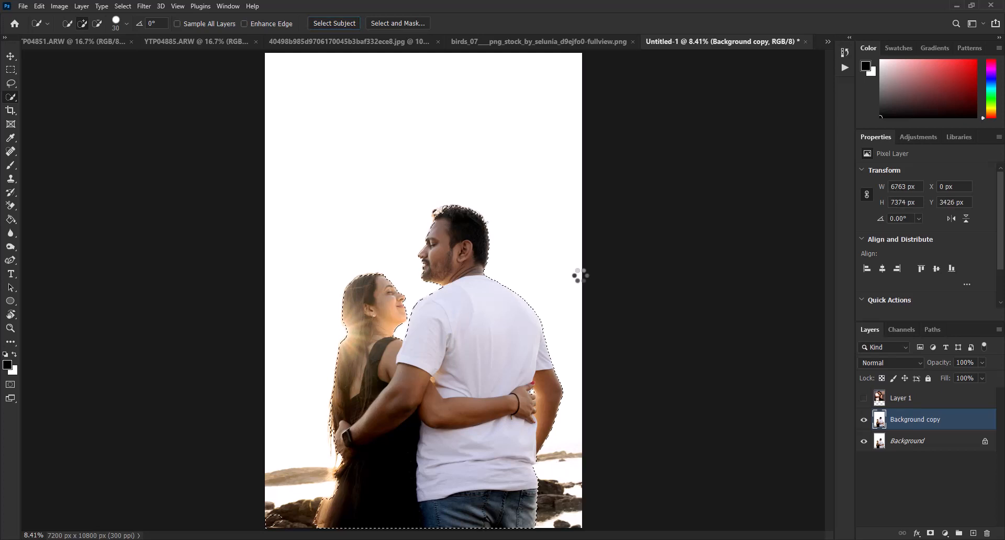
pyautogui.click(396, 24)
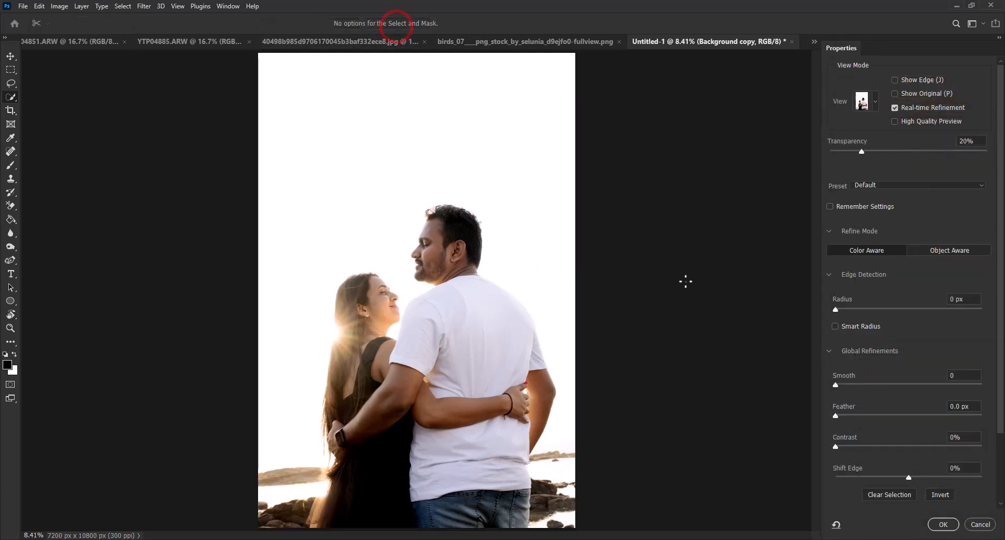
pyautogui.click(875, 102)
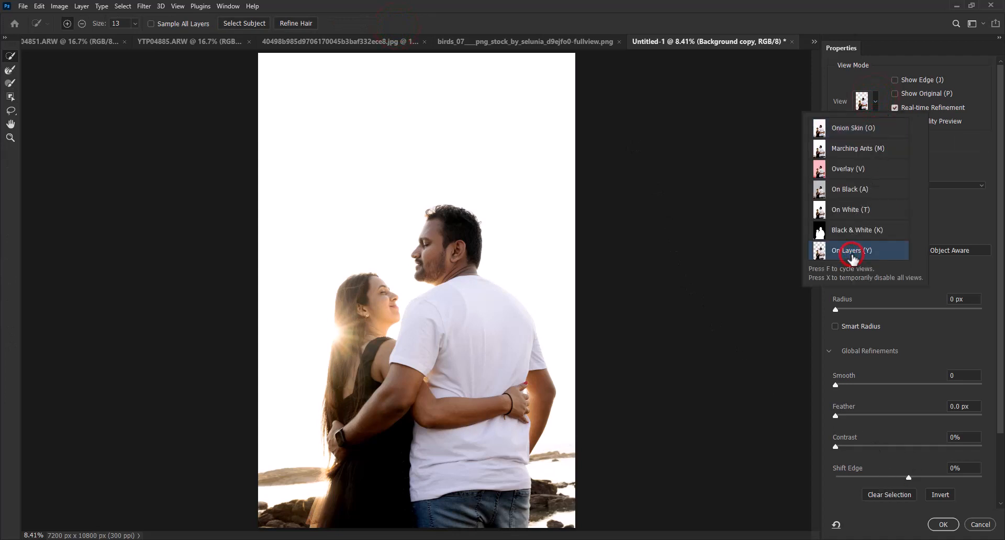
pyautogui.click(852, 170)
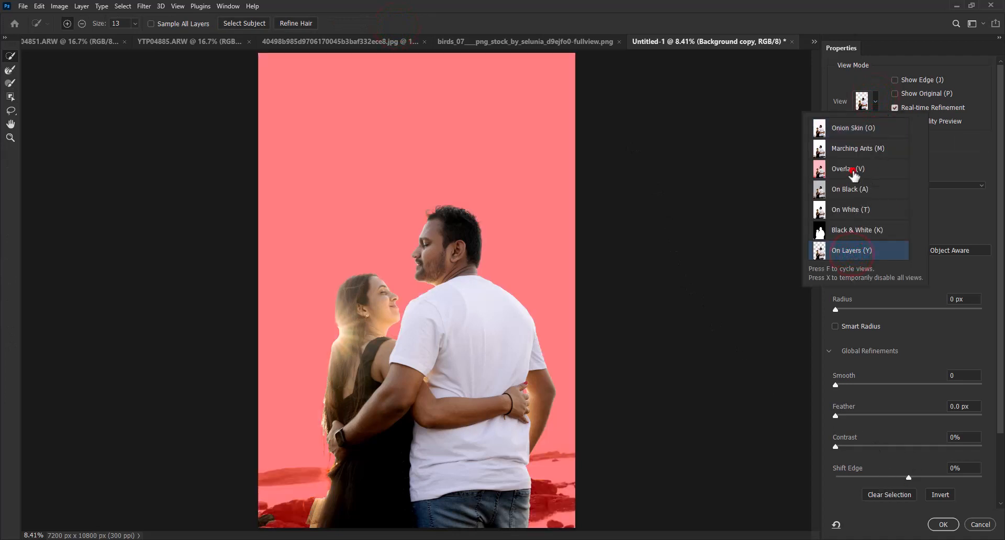
# Decontaminate the colors of the couple selection and output it as a new masked layer.
pyautogui.click(942, 327)
pyautogui.scroll(-3, 872, 471)
pyautogui.click(825, 443)
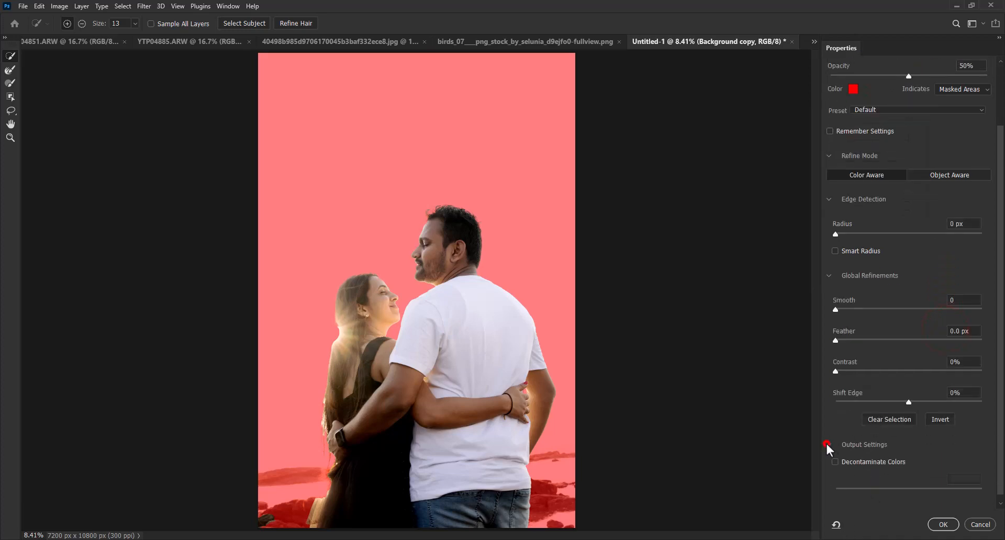
pyautogui.click(849, 463)
pyautogui.click(942, 525)
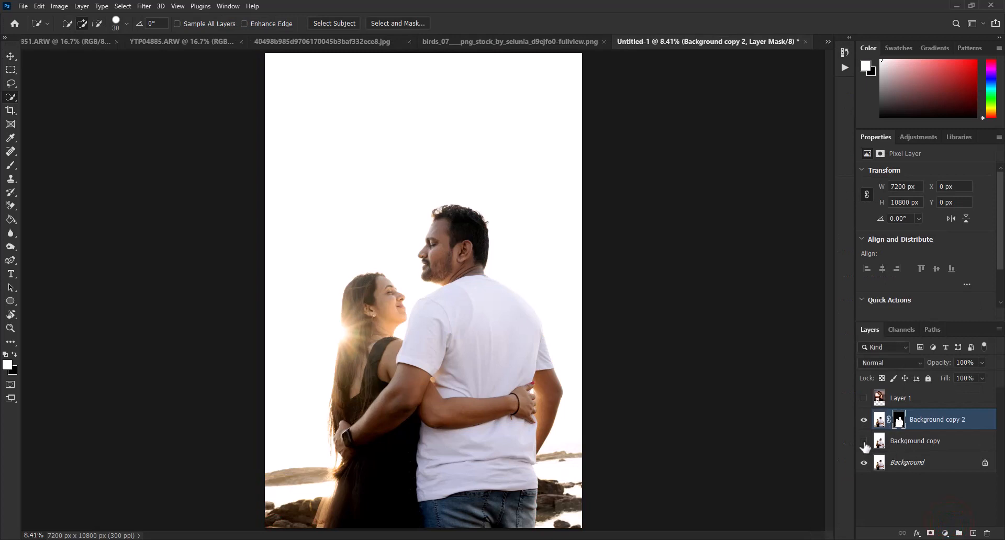
# Show the dusk couple layer at 46% opacity, trying it beneath the masked couple layer and returning it to the top.
pyautogui.click(908, 398)
pyautogui.click(864, 397)
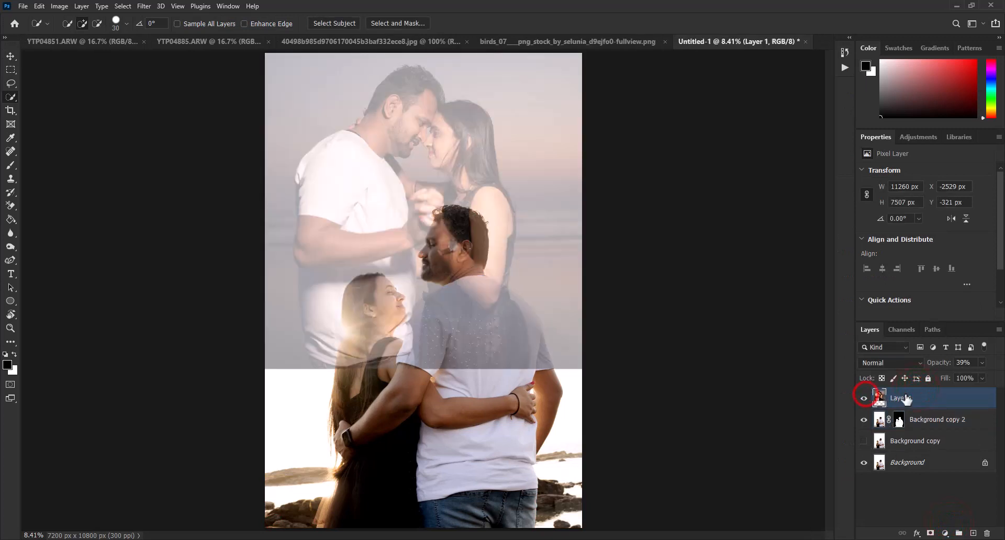
pyautogui.moveTo(906, 395); pyautogui.dragTo(925, 417)
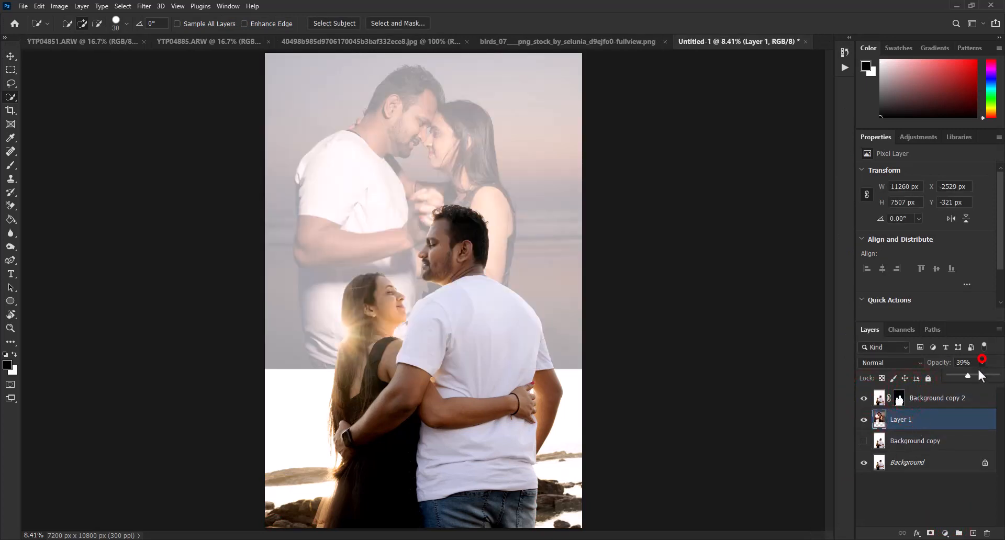
pyautogui.moveTo(984, 377); pyautogui.dragTo(960, 377)
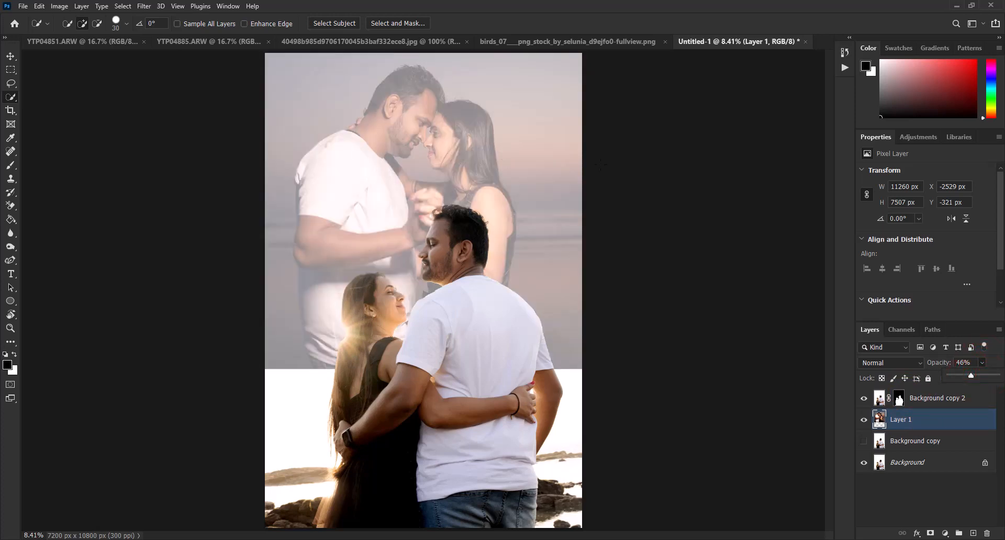
pyautogui.moveTo(896, 421); pyautogui.dragTo(904, 399)
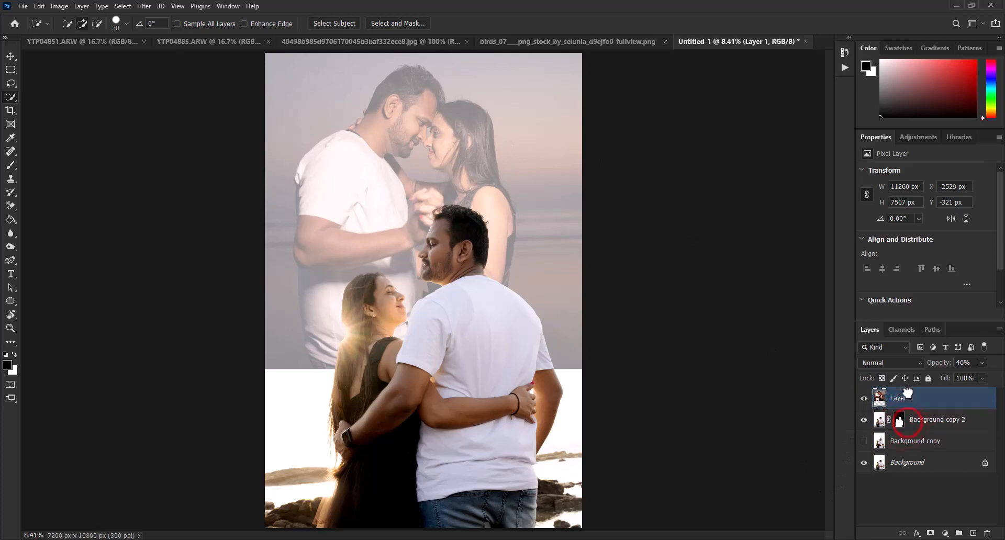
# Shrink the dusk couple photo to about 6125 × 4084 px and place it at the bottom of the canvas over the large couple.
pyautogui.press('v')
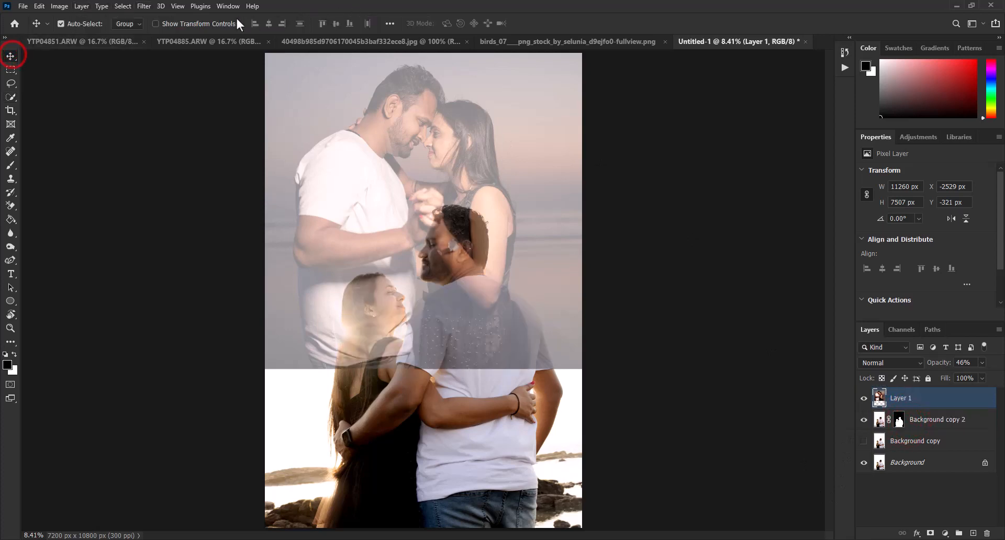
pyautogui.click(210, 24)
pyautogui.moveTo(649, 371); pyautogui.dragTo(442, 192)
pyautogui.moveTo(368, 142); pyautogui.dragTo(511, 448)
pyautogui.moveTo(431, 348); pyautogui.dragTo(428, 322)
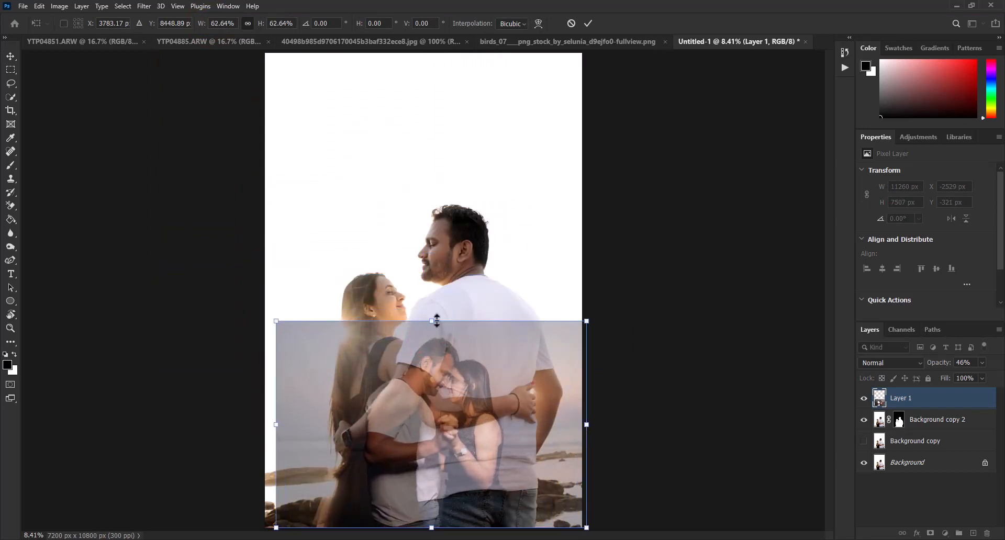
pyautogui.hotkey('ctrl', 'z')
pyautogui.click(587, 24)
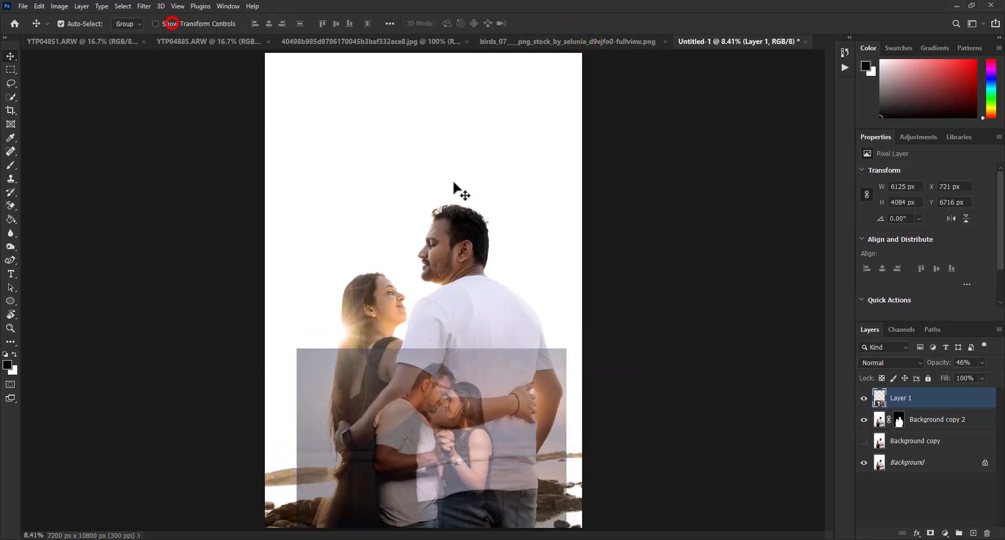
# Mask the dusk couple layer with the large couple's silhouette from Background copy 2 and set its opacity to 100%.
pyautogui.moveTo(912, 400)
pyautogui.mouseDown()
pyautogui.moveTo(917, 428)
pyautogui.moveTo(916, 392)
pyautogui.mouseUp()
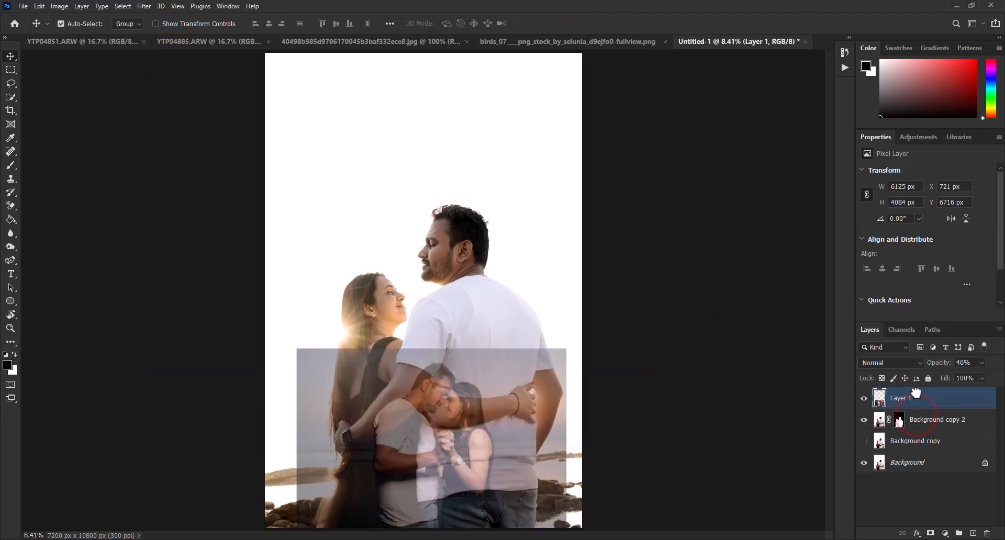
pyautogui.keyDown('ctrl'); pyautogui.click(898, 419); pyautogui.keyUp('ctrl')
pyautogui.click(932, 533)
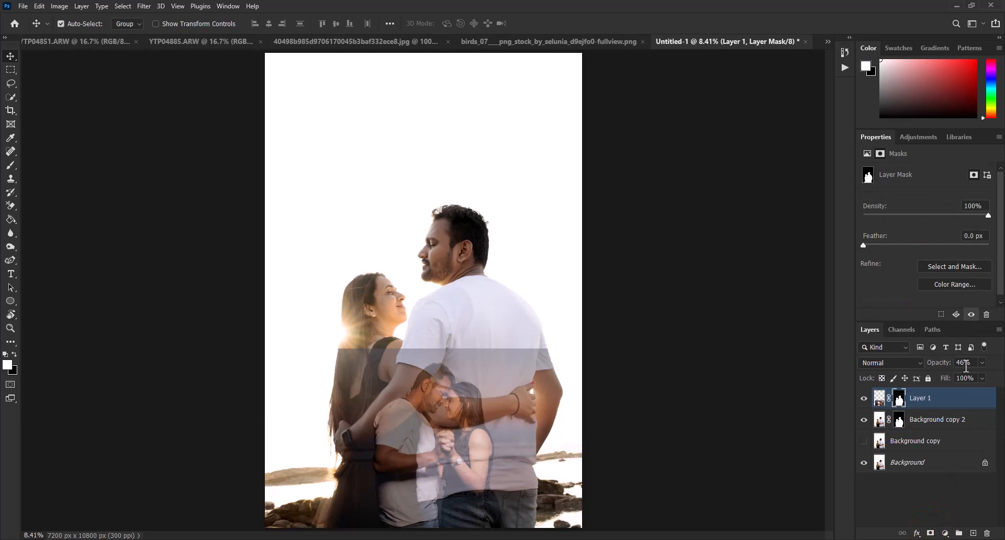
pyautogui.click(981, 363)
pyautogui.moveTo(968, 375); pyautogui.dragTo(997, 375)
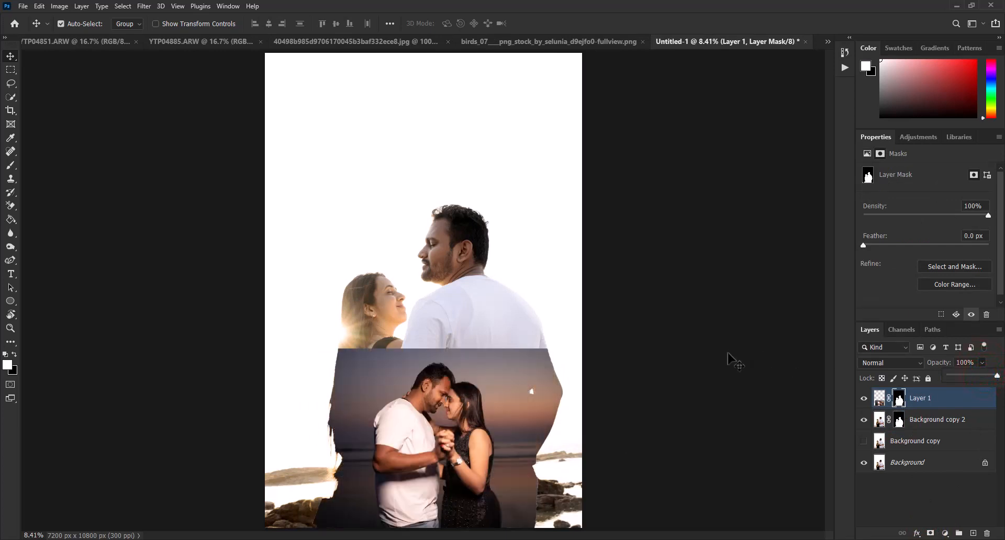
# Set up a large black brush at 88% opacity for painting on the dusk couple layer's mask.
pyautogui.press('x')
pyautogui.click(11, 168)
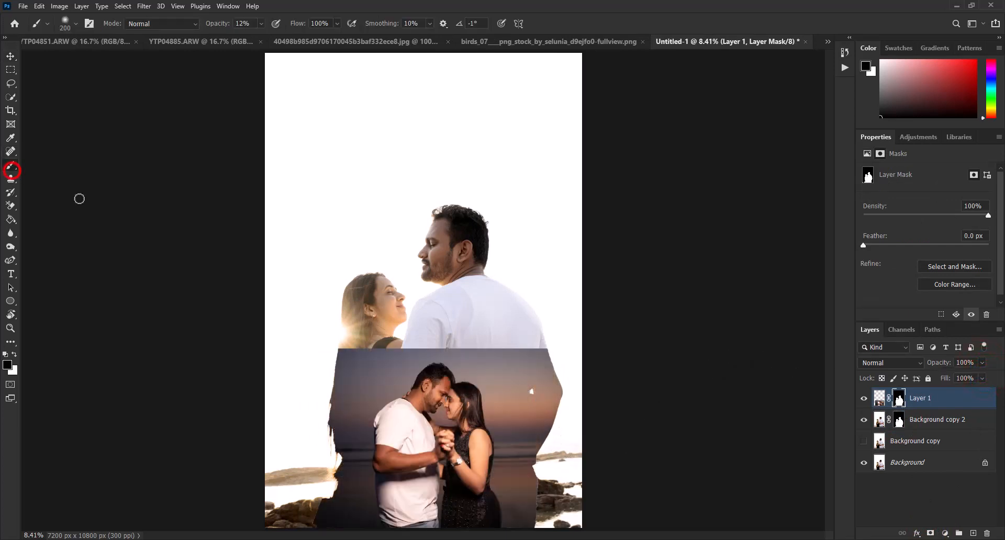
pyautogui.rightClick(440, 403)
pyautogui.moveTo(515, 397); pyautogui.dragTo(533, 397)
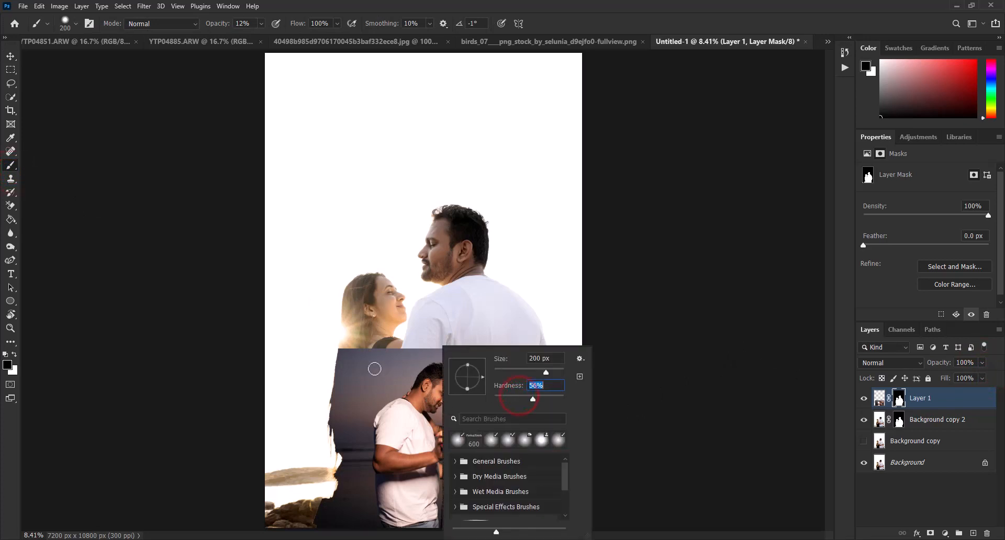
pyautogui.click(550, 396)
pyautogui.click(616, 4)
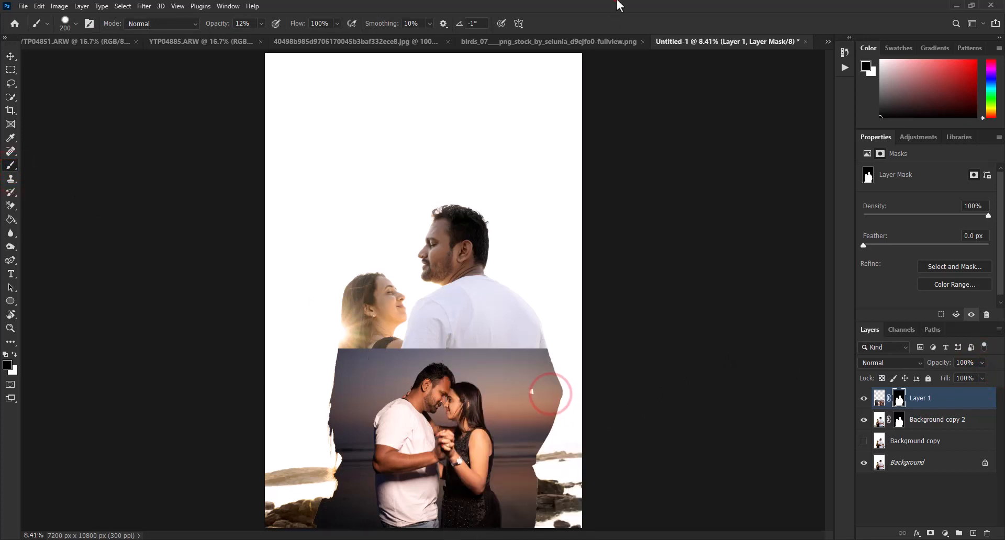
pyautogui.press(']')
pyautogui.press(']')
pyautogui.press(']')
pyautogui.press(']')
pyautogui.press(']')
pyautogui.press(']')
pyautogui.press(']')
pyautogui.press(']')
pyautogui.press(']')
pyautogui.press(']')
pyautogui.press(']')
pyautogui.press(']')
pyautogui.press(']')
pyautogui.press(']')
pyautogui.press(']')
pyautogui.press(']')
pyautogui.press(']')
pyautogui.press(']')
pyautogui.click(261, 24)
pyautogui.moveTo(277, 38); pyautogui.dragTo(296, 39)
pyautogui.click(532, 2)
pyautogui.press(']')
pyautogui.press(']')
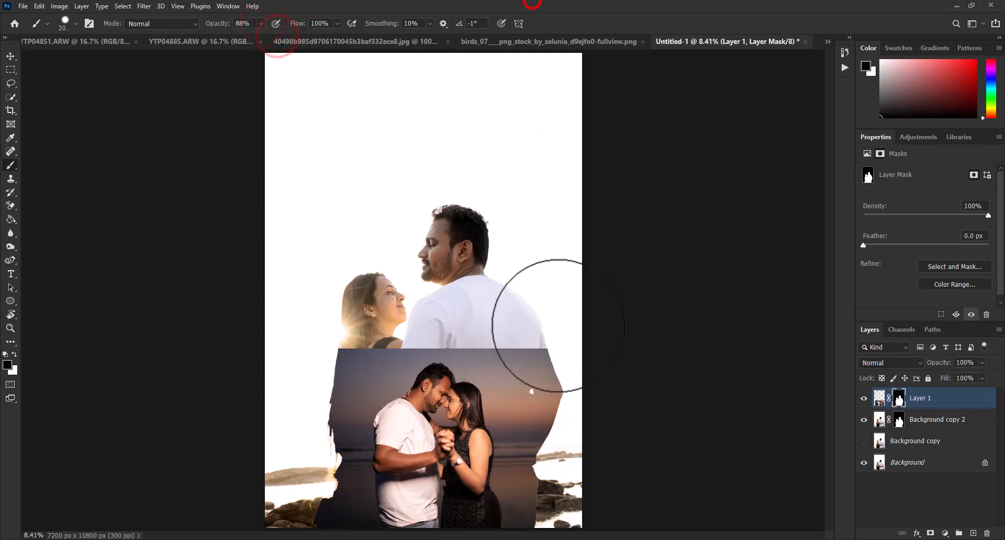
# Soften the brush and paint out the dusk sky and hard edges around the small couple on the Layer 1 mask.
pyautogui.rightClick(560, 322)
pyautogui.moveTo(670, 371); pyautogui.dragTo(599, 374)
pyautogui.click(852, 2)
pyautogui.press(']')
pyautogui.press(']')
pyautogui.moveTo(548, 334)
pyautogui.mouseDown()
pyautogui.moveTo(567, 487)
pyautogui.moveTo(475, 308)
pyautogui.moveTo(354, 309)
pyautogui.moveTo(532, 321)
pyautogui.moveTo(572, 313)
pyautogui.moveTo(314, 404)
pyautogui.moveTo(293, 503)
pyautogui.mouseUp()
# Scale the masked dusk couple layer to 81.94%, keeping it against the bottom edge of the canvas.
pyautogui.click(11, 56)
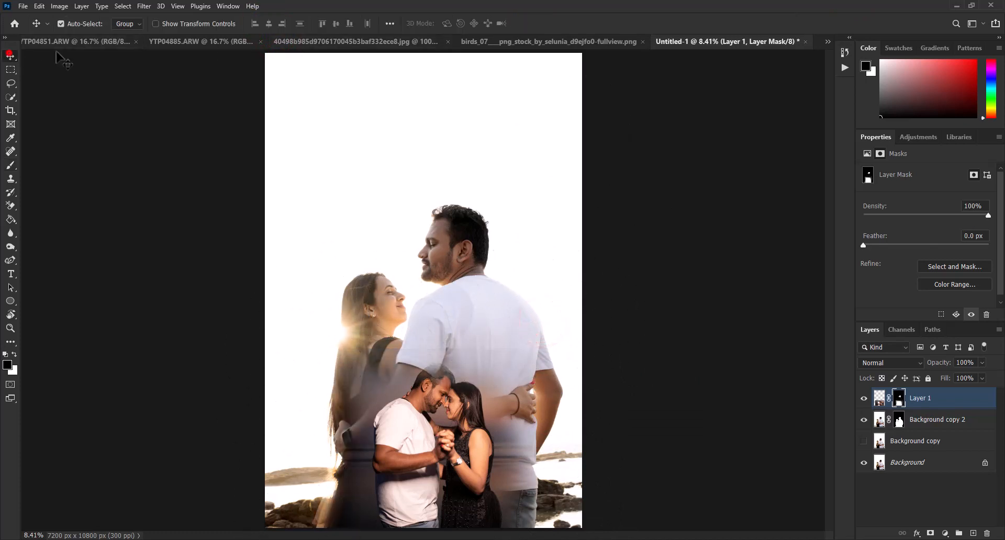
pyautogui.click(221, 25)
pyautogui.moveTo(430, 346); pyautogui.dragTo(432, 380)
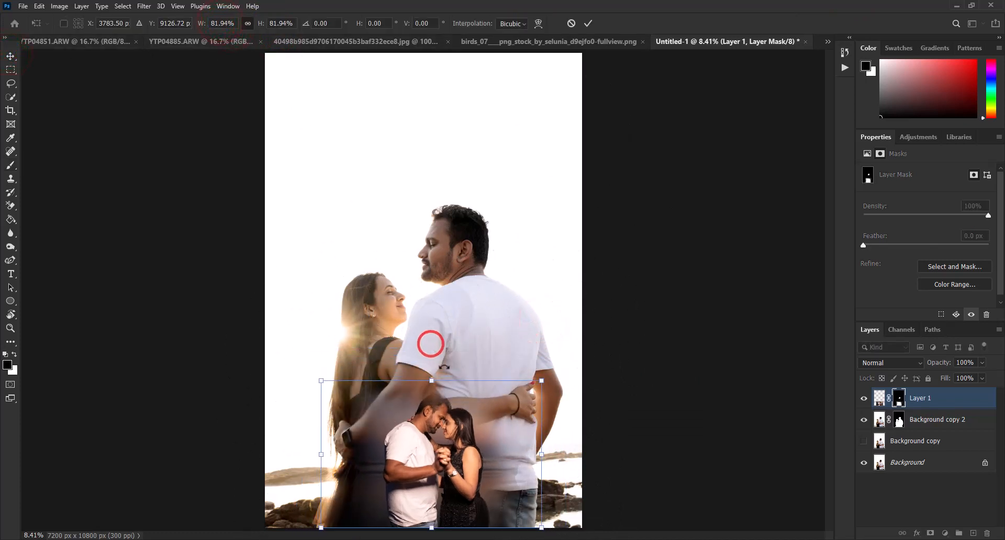
pyautogui.click(587, 24)
# Touch up the dusk couple's mask, restoring the area around their faces and brushing the surrounding edges with a smaller black brush.
pyautogui.press('b')
pyautogui.click(448, 435)
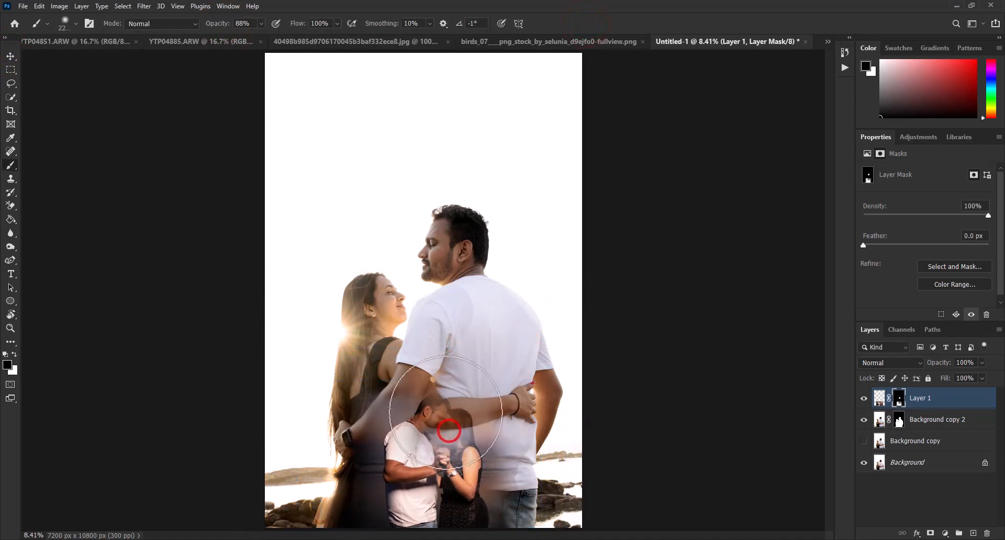
pyautogui.press('x')
pyautogui.moveTo(443, 422)
pyautogui.mouseDown()
pyautogui.moveTo(436, 414)
pyautogui.moveTo(440, 435)
pyautogui.mouseUp()
pyautogui.press('x')
pyautogui.press('[')
pyautogui.press('[')
pyautogui.press('[')
pyautogui.press('[')
pyautogui.press('[')
pyautogui.press('[')
pyautogui.click(520, 364)
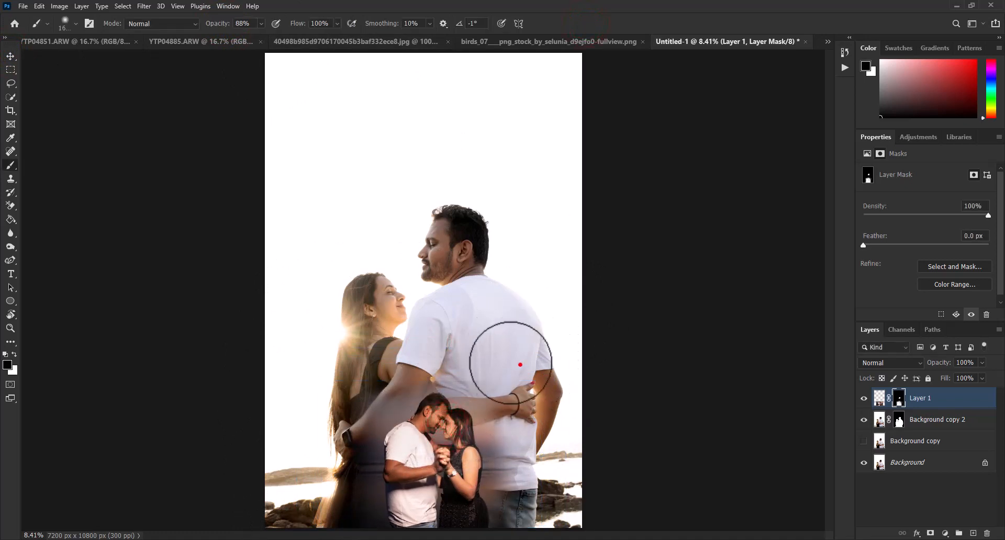
pyautogui.click(610, 406)
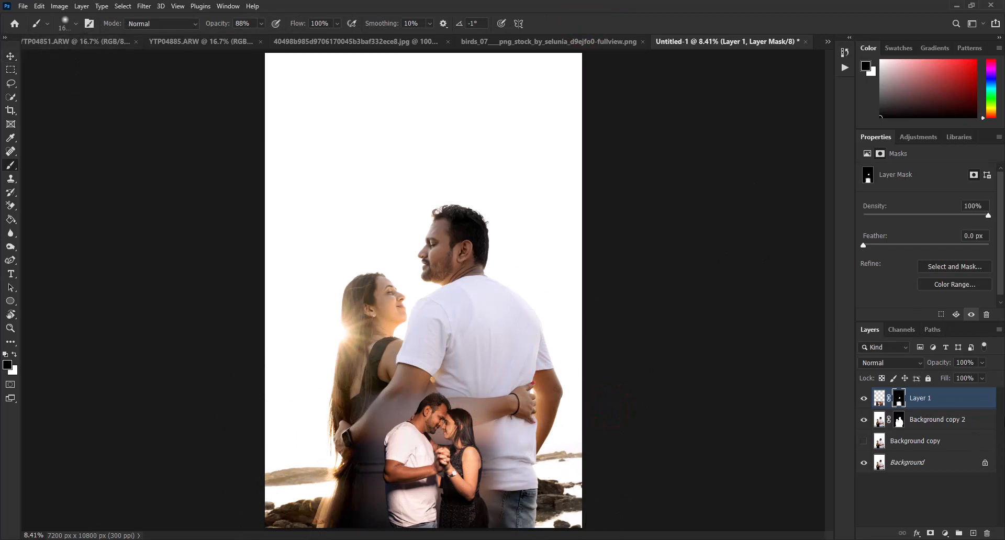
# Add a Brightness/Contrast adjustment above Background copy 2 with its contrast at 19 and brightness at 0.
pyautogui.click(957, 423)
pyautogui.click(945, 534)
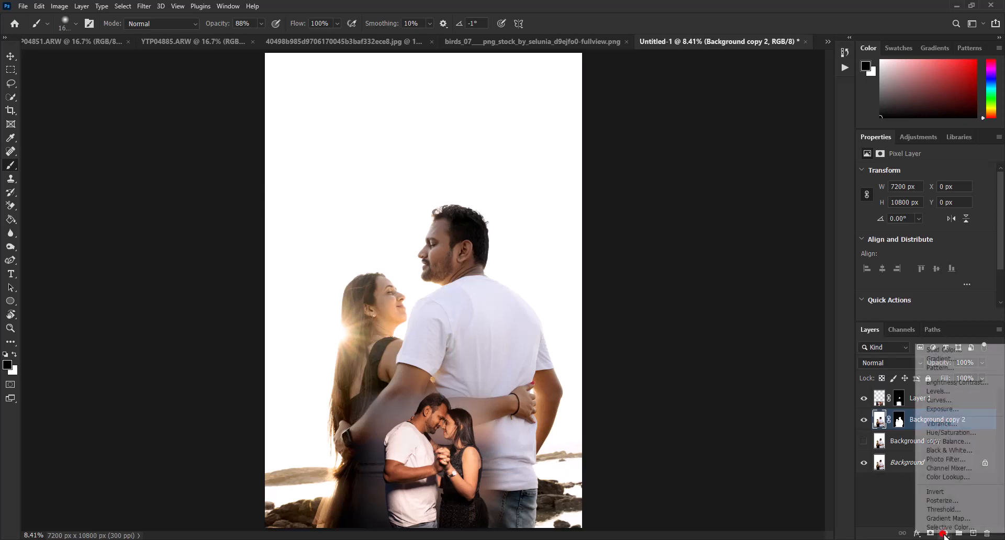
pyautogui.click(968, 382)
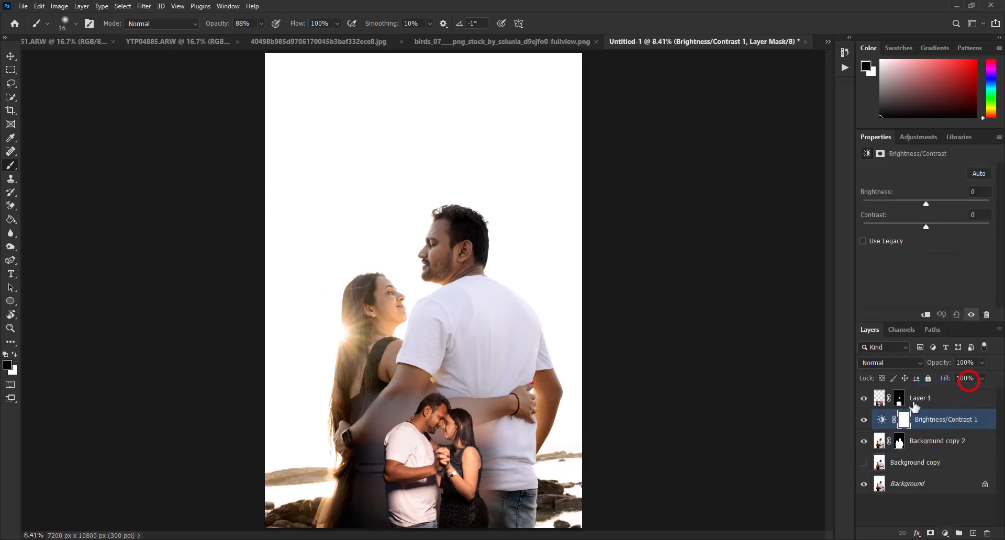
pyautogui.moveTo(925, 203); pyautogui.dragTo(938, 223)
pyautogui.hotkey('ctrl', 'z')
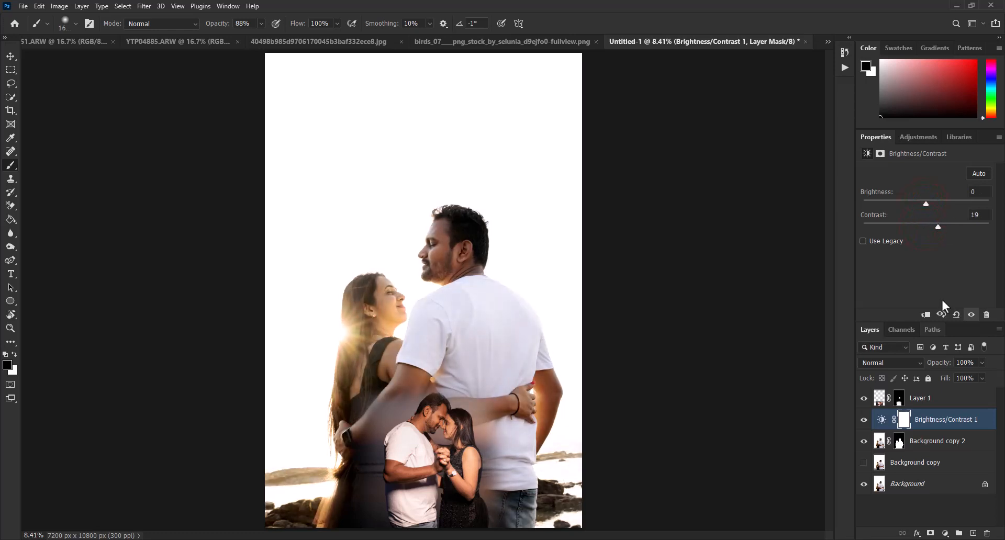
# Add an Exposure adjustment layer above Brightness/Contrast 1 and set the exposure to -0.33.
pyautogui.click(945, 533)
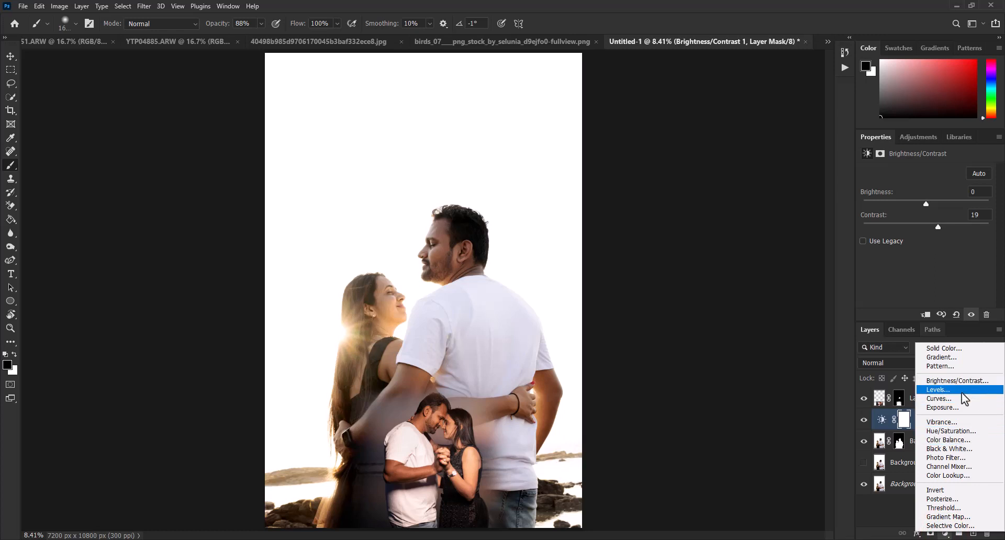
pyautogui.click(962, 407)
pyautogui.moveTo(927, 200)
pyautogui.mouseDown()
pyautogui.moveTo(909, 197)
pyautogui.moveTo(922, 200)
pyautogui.mouseUp()
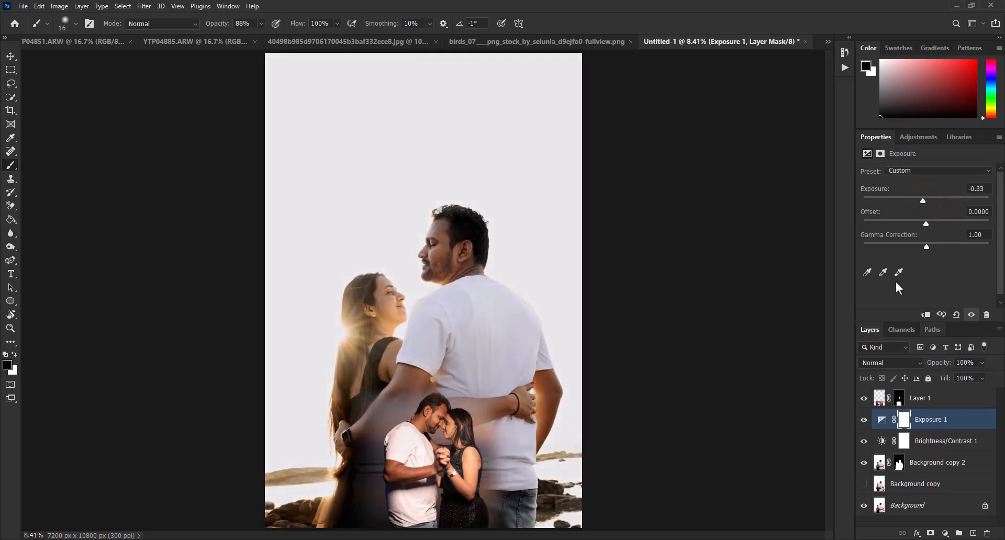
# Copy the orange glow image into Untitled-1 above Layer 1 and scale it to about 1269% over the upper canvas.
pyautogui.click(923, 399)
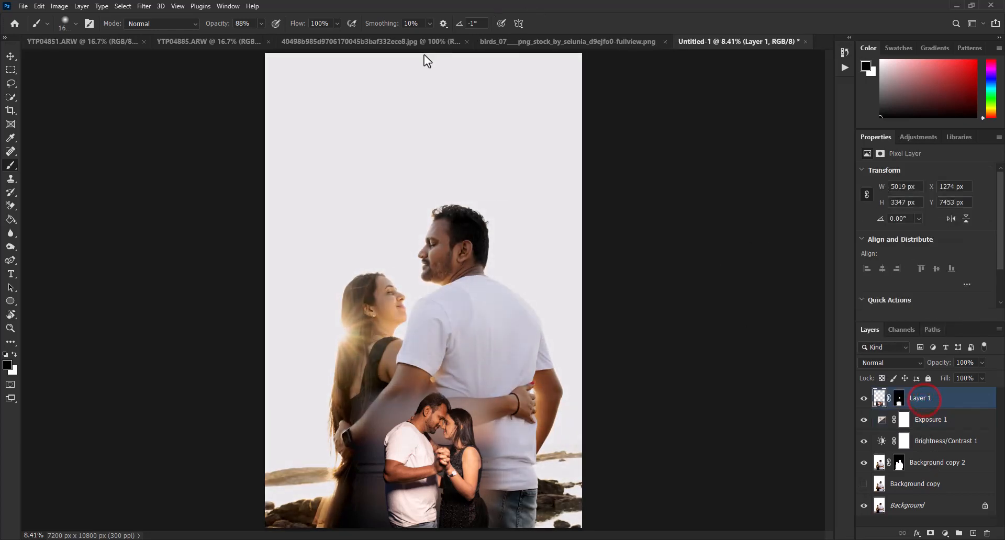
pyautogui.click(318, 41)
pyautogui.press('v')
pyautogui.moveTo(397, 279); pyautogui.dragTo(356, 3)
pyautogui.moveTo(497, 281); pyautogui.dragTo(630, 412)
pyautogui.click(588, 23)
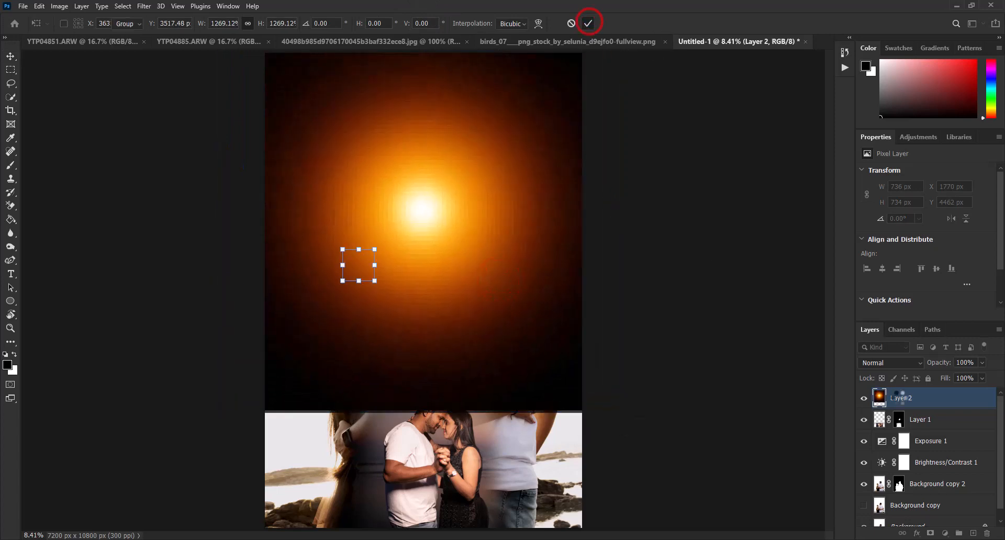
# Set the glow layer's blend mode to Screen and move its bright center beside the woman's head.
pyautogui.click(890, 362)
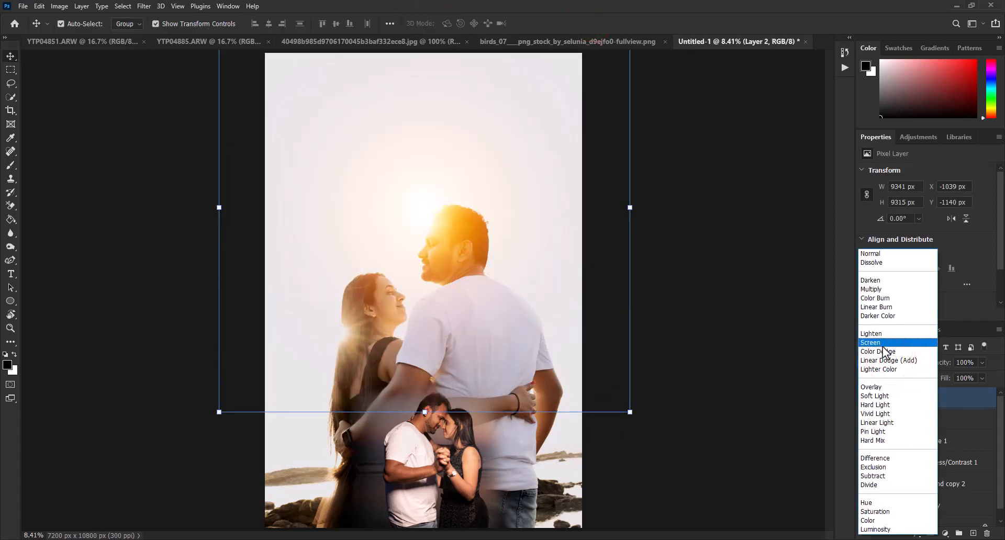
pyautogui.click(881, 344)
pyautogui.moveTo(437, 221); pyautogui.dragTo(302, 336)
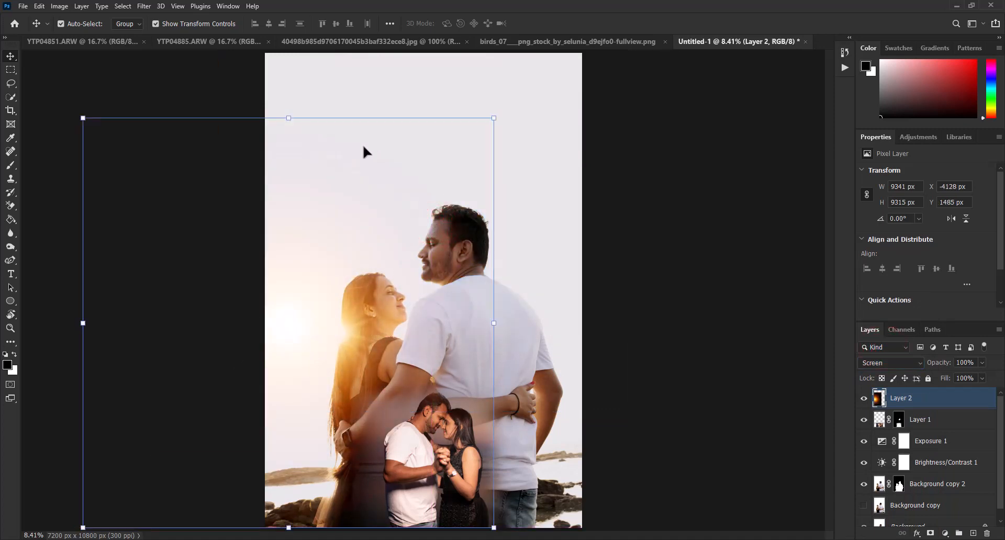
# Enlarge the glow layer to 115.94% and reposition it behind the woman's hair.
pyautogui.moveTo(287, 116); pyautogui.dragTo(290, 51)
pyautogui.moveTo(316, 134); pyautogui.dragTo(325, 167)
pyautogui.click(588, 24)
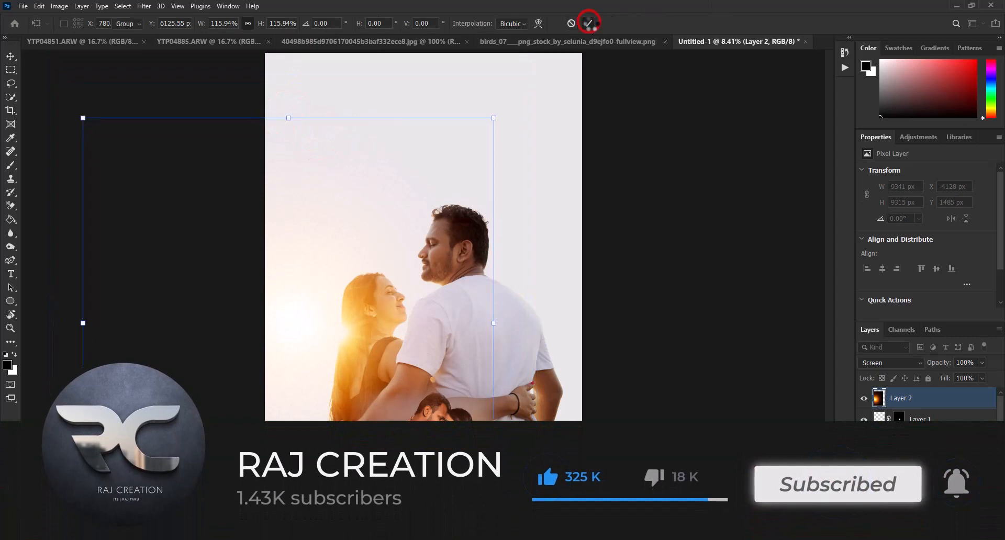
pyautogui.click(981, 363)
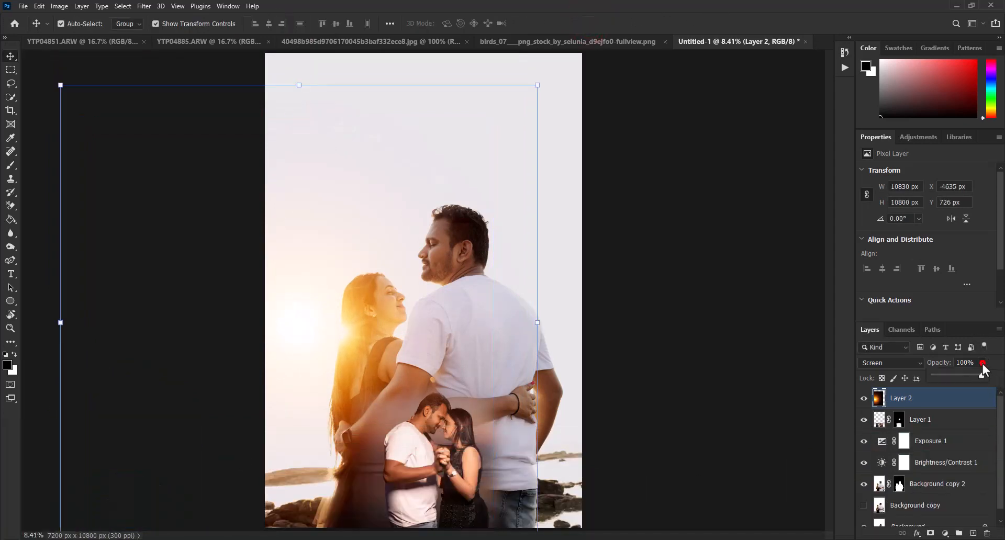
pyautogui.moveTo(983, 374)
pyautogui.mouseDown()
pyautogui.moveTo(965, 376)
pyautogui.moveTo(979, 382)
pyautogui.mouseUp()
# Copy the flock of birds from the birds_07 PNG document into the Untitled-1 composite, above the glow layer.
pyautogui.click(429, 39)
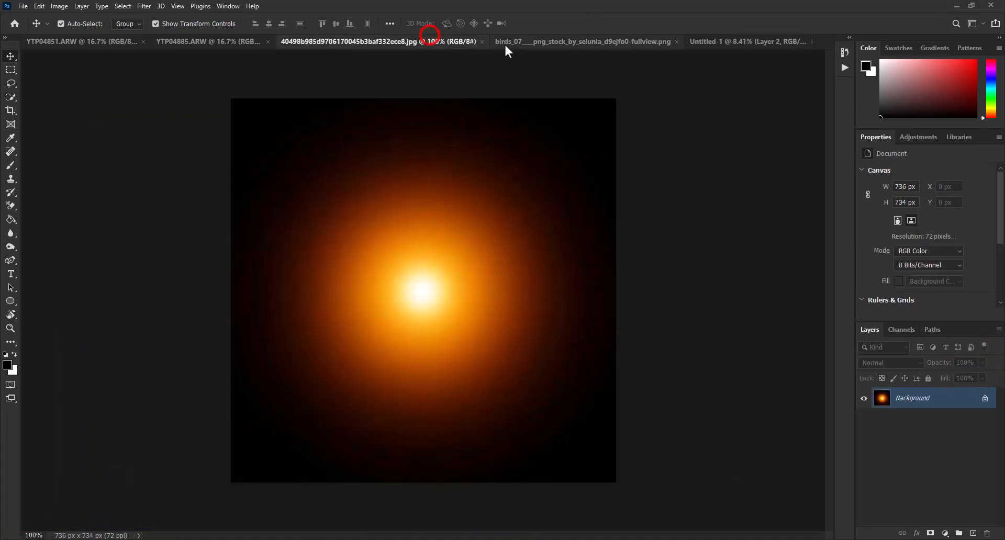
pyautogui.click(523, 42)
pyautogui.moveTo(496, 266); pyautogui.dragTo(704, 70)
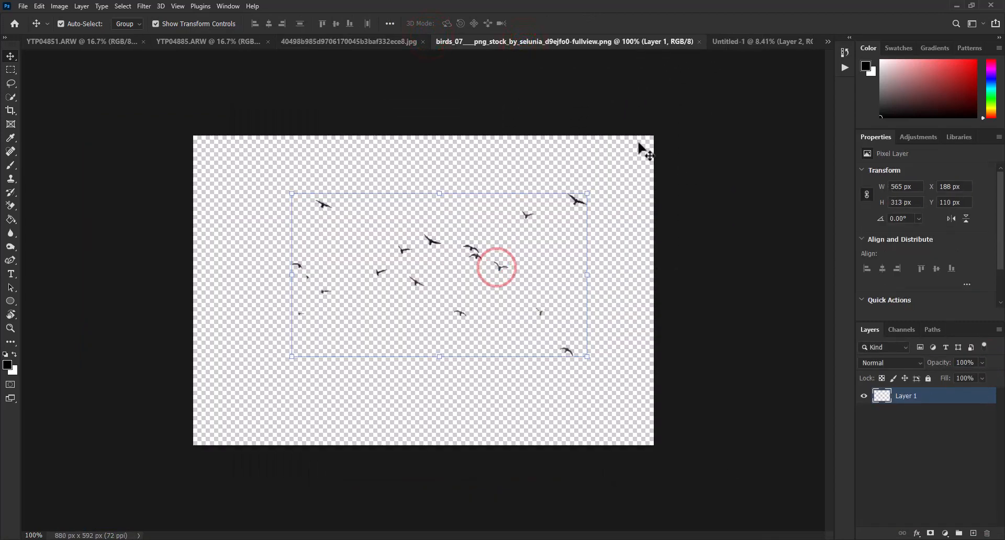
pyautogui.moveTo(493, 260); pyautogui.dragTo(649, 150)
pyautogui.click(226, 25)
pyautogui.moveTo(430, 242); pyautogui.dragTo(401, 350)
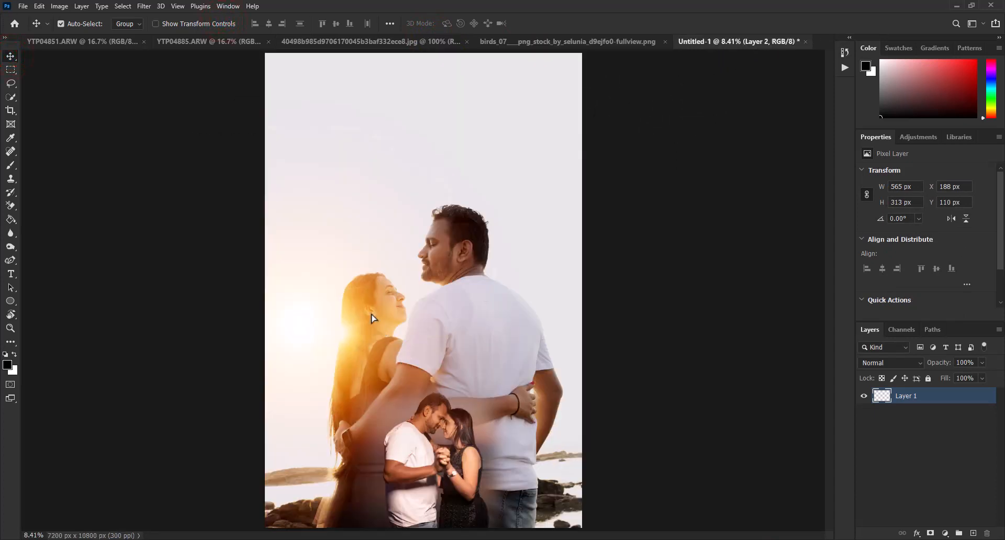
pyautogui.moveTo(373, 318); pyautogui.dragTo(494, 246)
# Scale the birds to about 409%, rotate them -42°, place them over the sun glow beside the woman, and hide the transform controls.
pyautogui.click(230, 22)
pyautogui.moveTo(433, 273); pyautogui.dragTo(335, 327)
pyautogui.moveTo(401, 370); pyautogui.dragTo(391, 364)
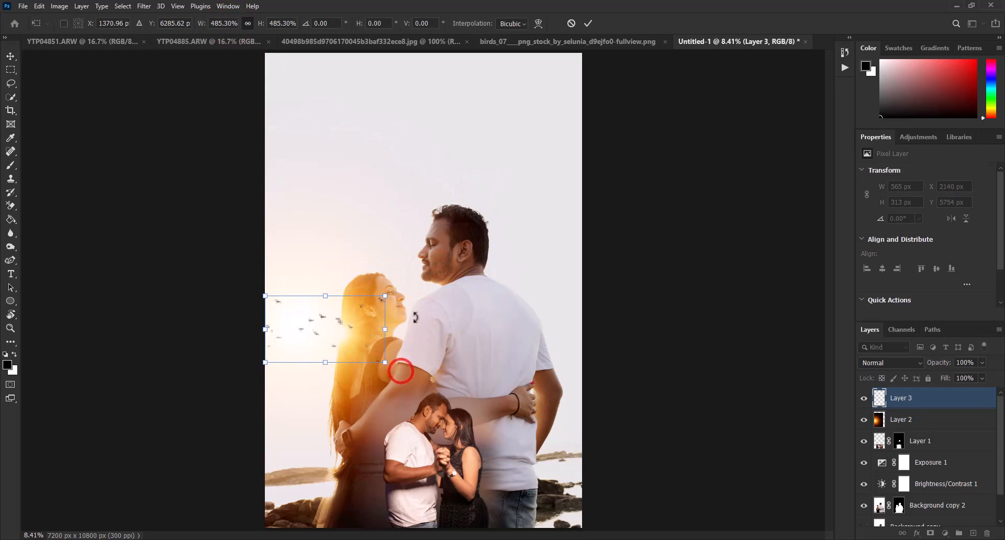
pyautogui.moveTo(414, 317); pyautogui.dragTo(386, 258)
pyautogui.moveTo(394, 314); pyautogui.dragTo(371, 318)
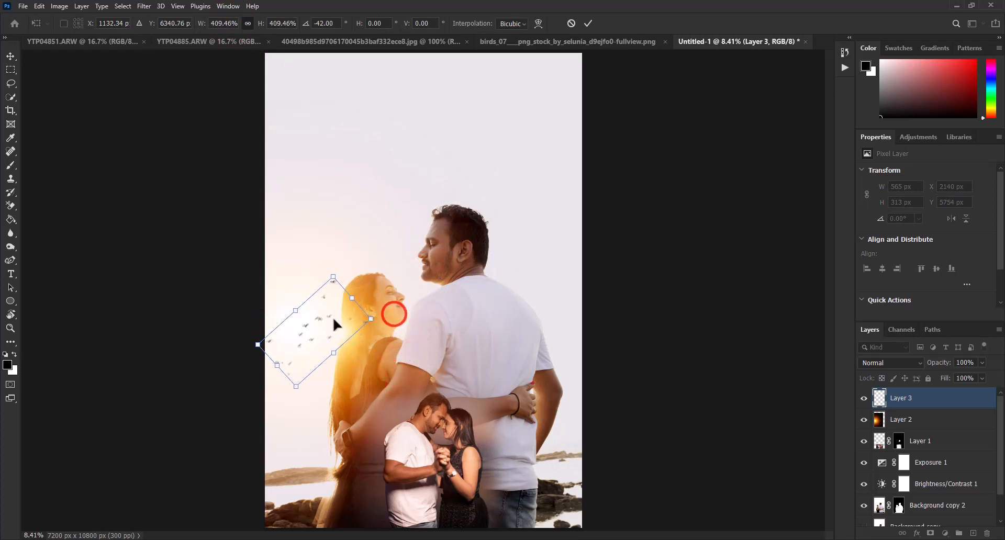
pyautogui.click(588, 23)
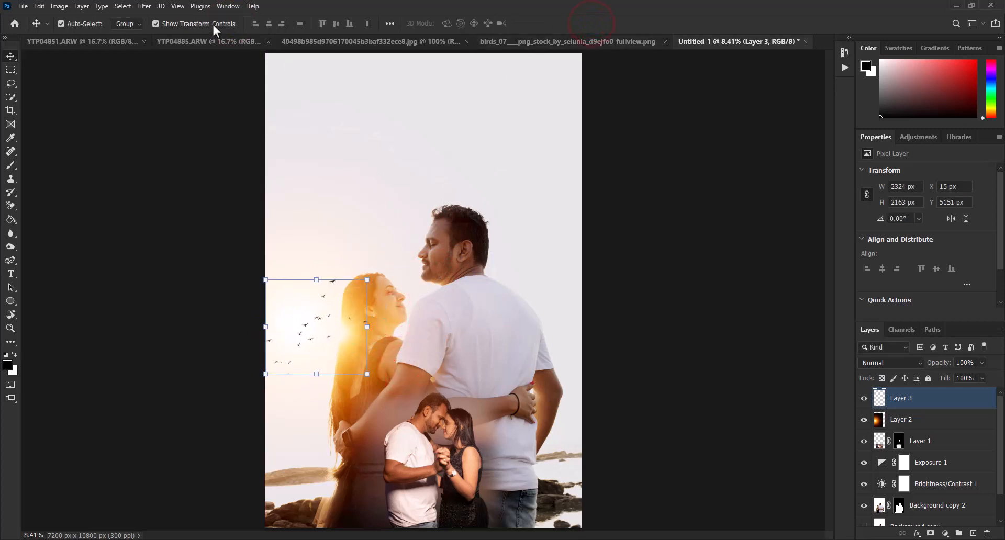
pyautogui.click(212, 23)
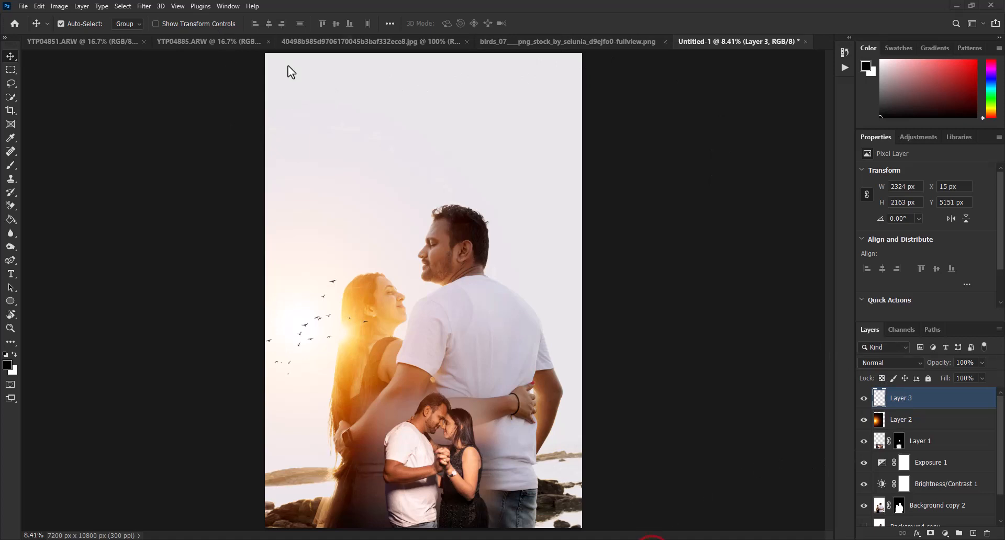
pyautogui.click(290, 85)
pyautogui.click(312, 353)
pyautogui.click(652, 270)
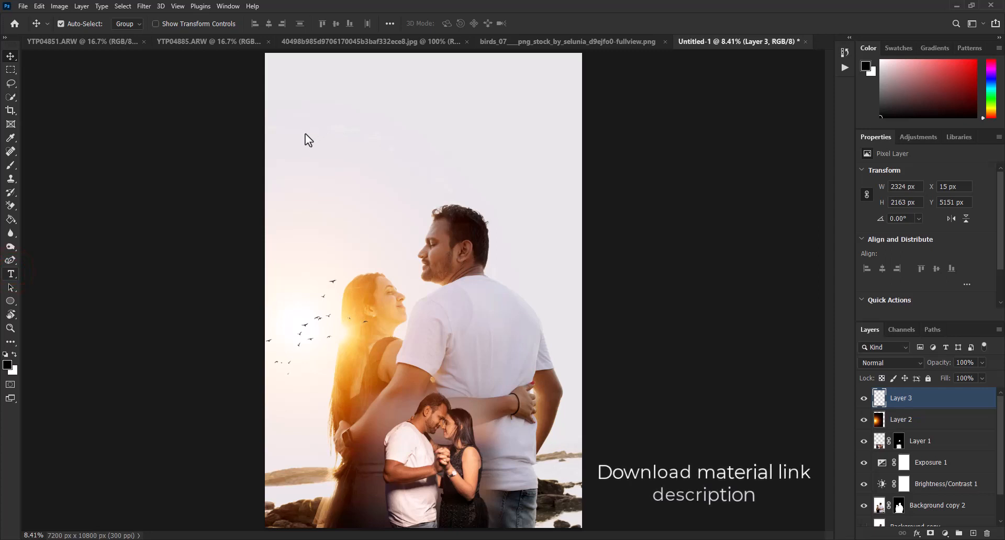
# Add horizontal text across the upper sky reading "I love her and it is the beginning of everything." in quotation marks.
pyautogui.press('t')
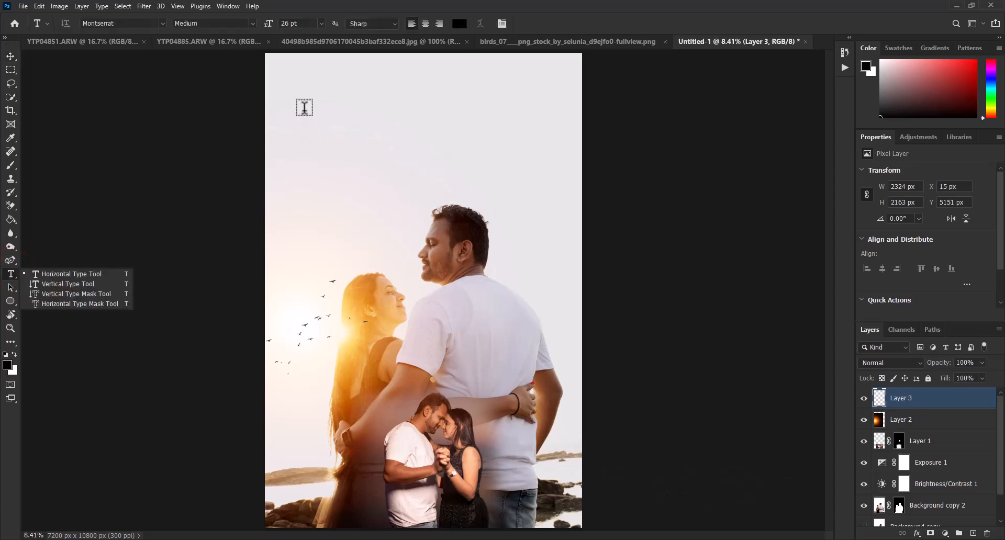
pyautogui.click(304, 110)
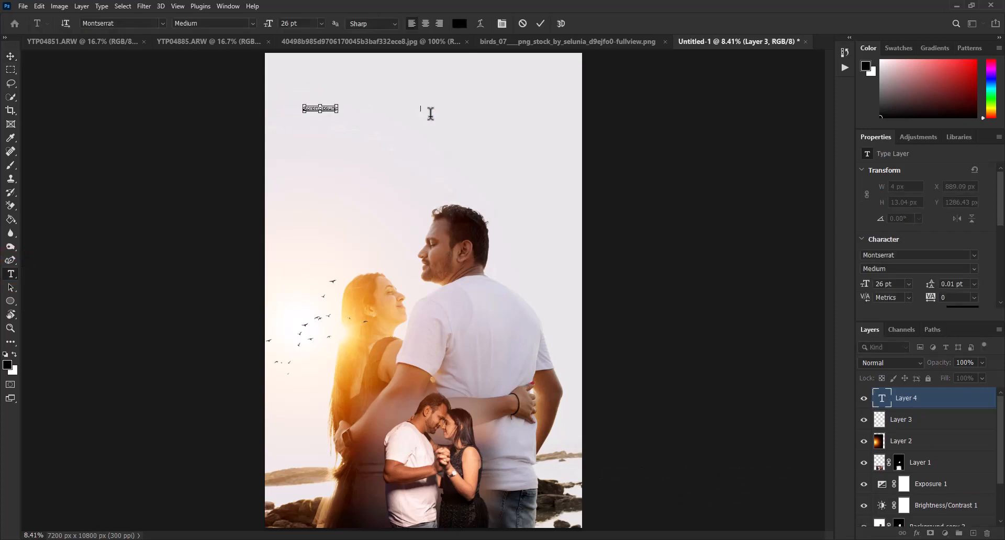
pyautogui.write('I love her and it is the beginning of everything.')
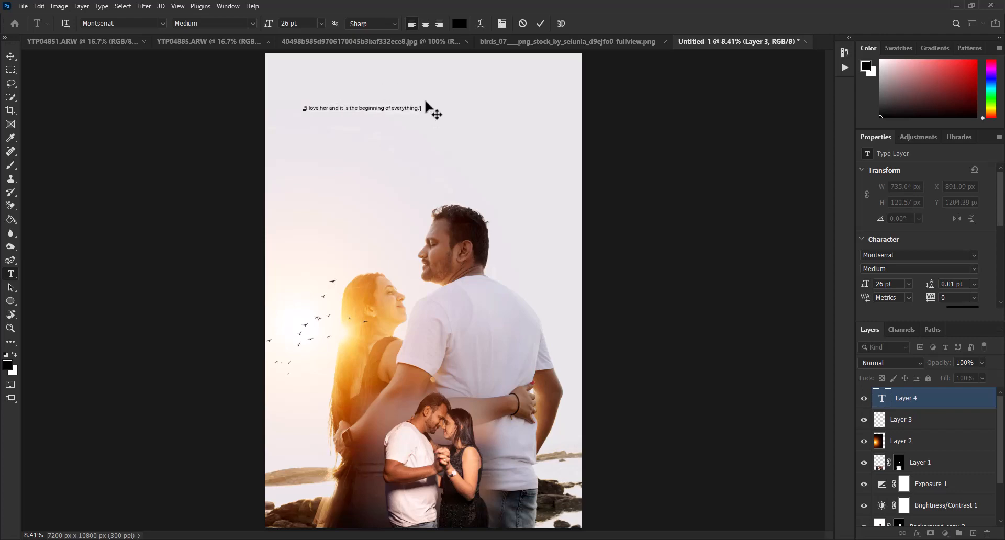
# Set the whole quote's font size to 57 pt and its font to Autography.
pyautogui.hotkey('ctrl', 'a')
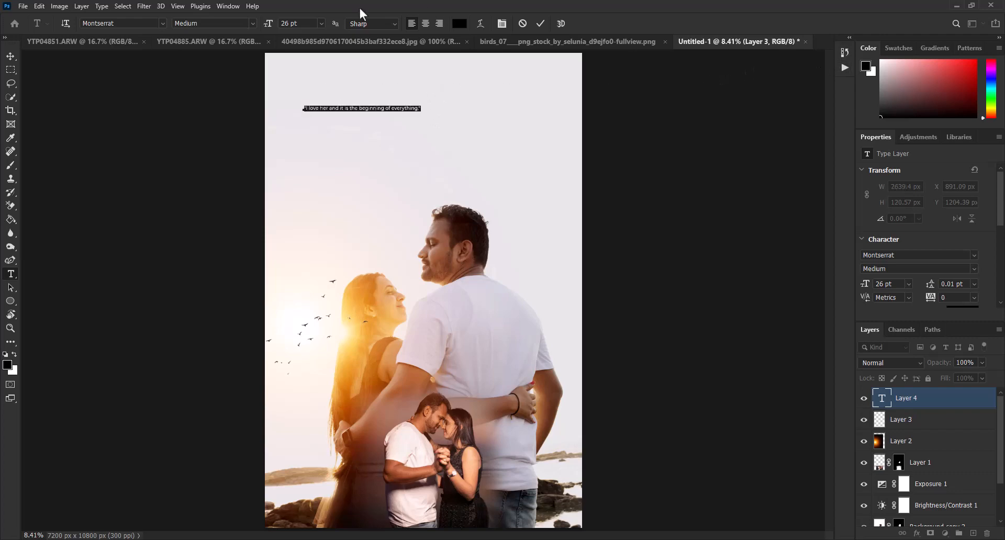
pyautogui.click(215, 7)
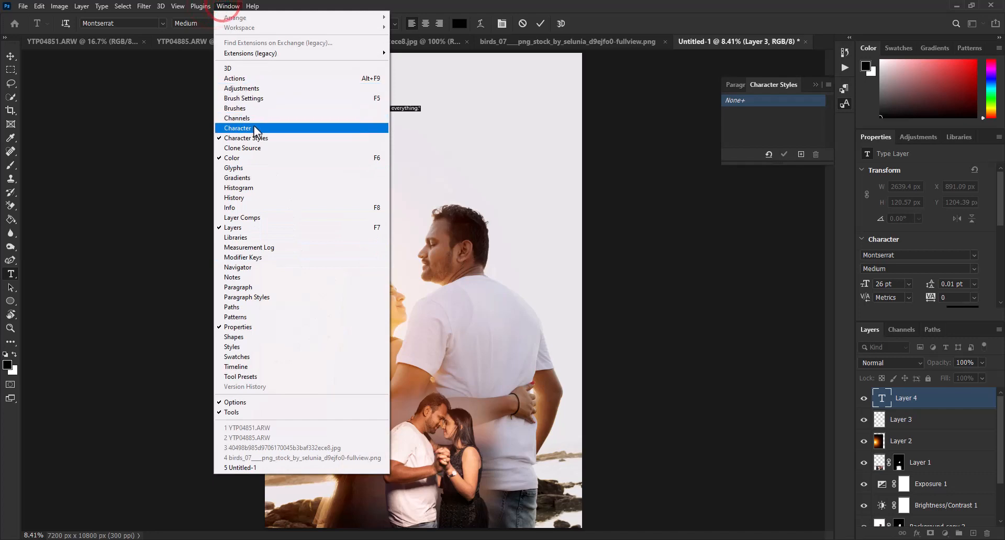
pyautogui.click(255, 126)
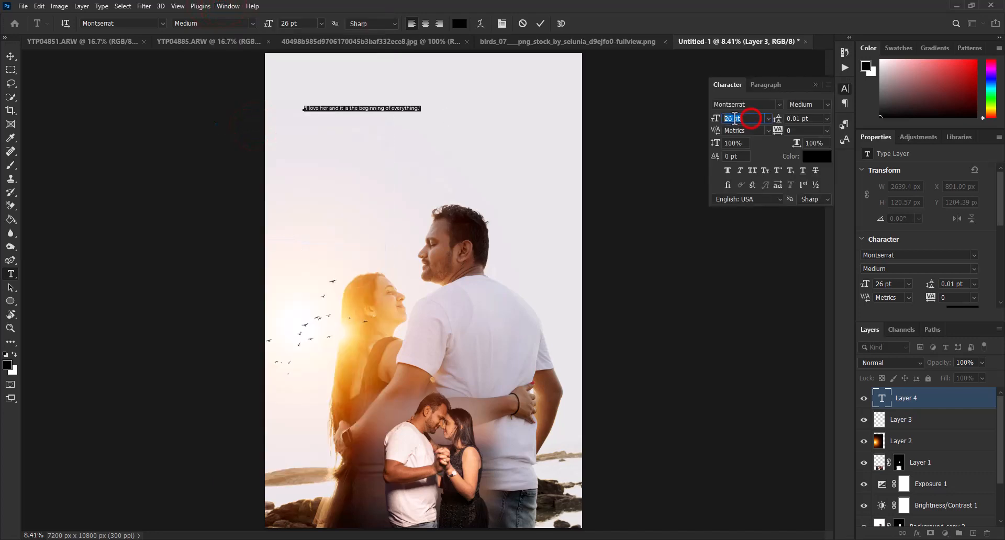
pyautogui.scroll(20, 738, 119)
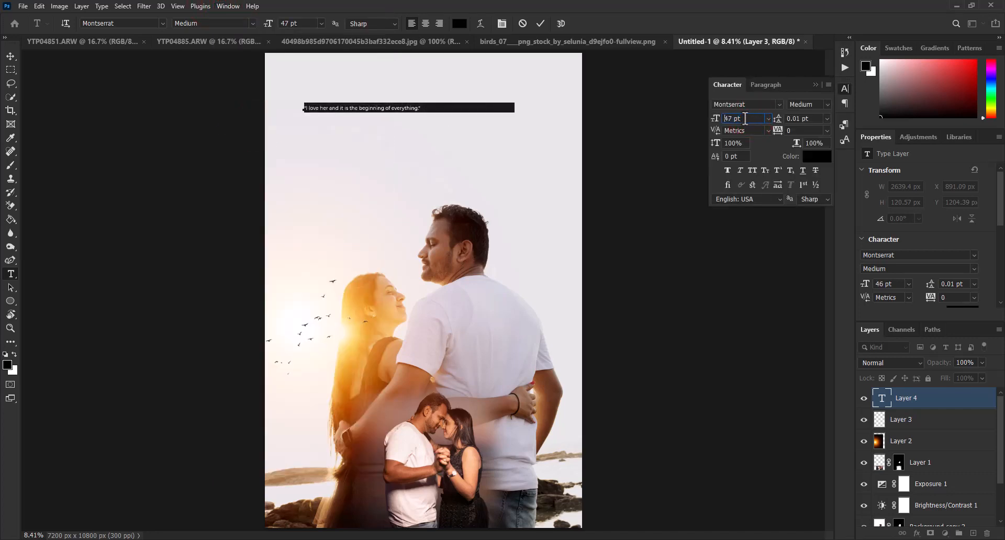
pyautogui.scroll(7, 744, 119)
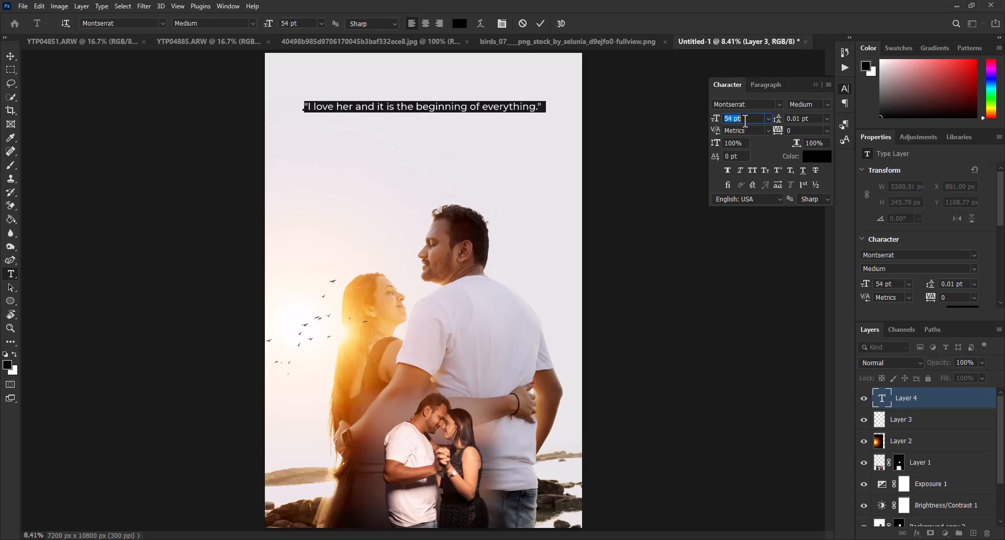
pyautogui.scroll(3, 745, 118)
pyautogui.click(779, 104)
pyautogui.click(778, 104)
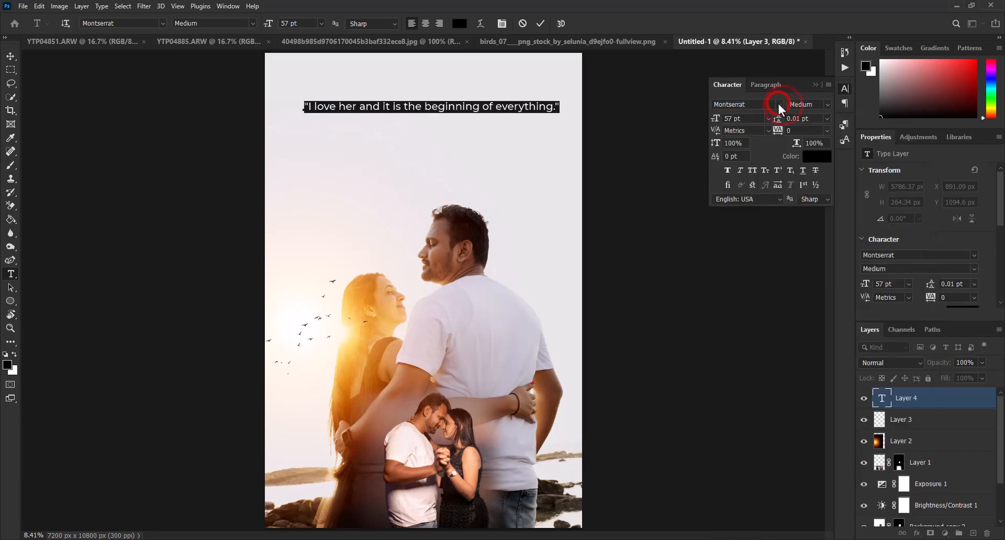
pyautogui.click(777, 104)
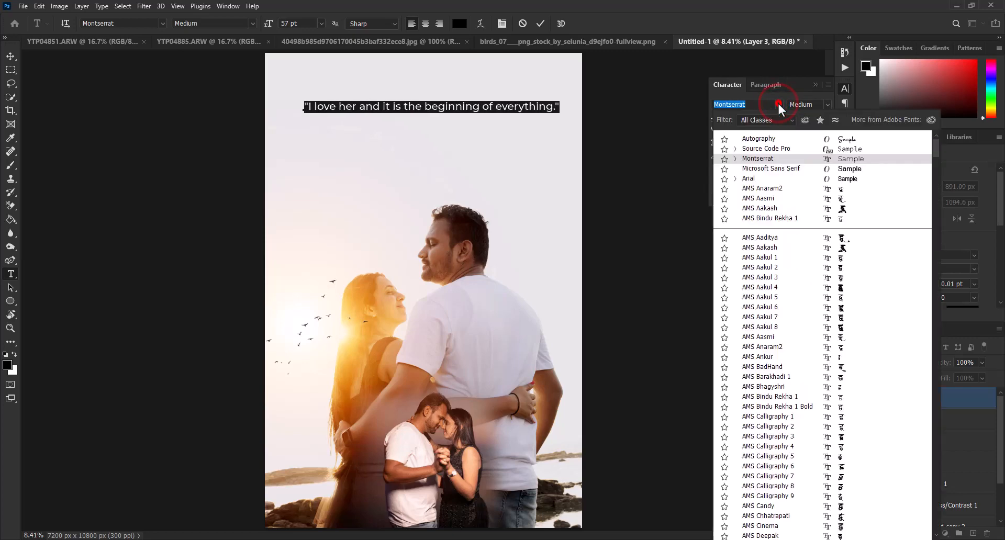
pyautogui.click(817, 138)
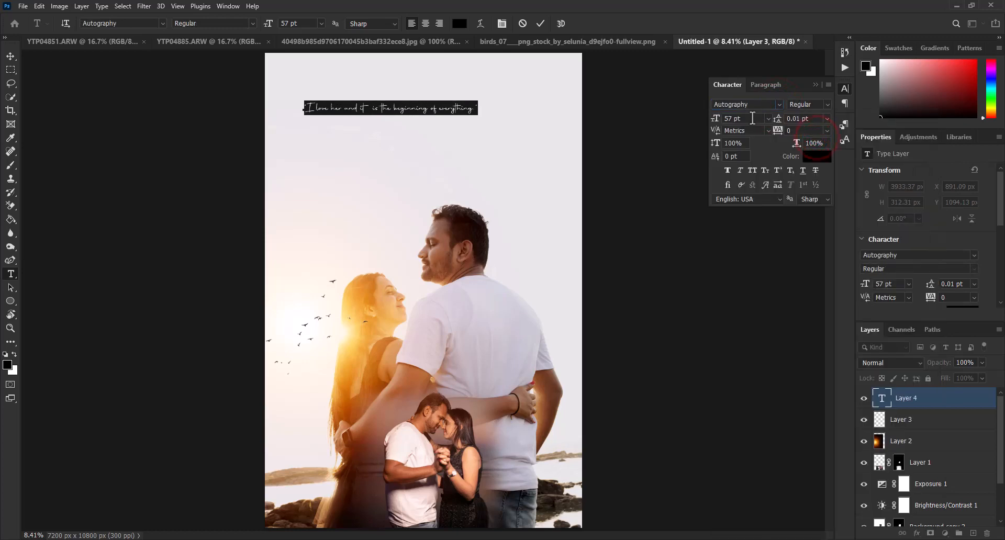
# Enlarge the quote to 93 pt and center it across the upper sky within the canvas edges.
pyautogui.click(751, 117)
pyautogui.moveTo(716, 121); pyautogui.dragTo(759, 121)
pyautogui.scroll(13, 760, 121)
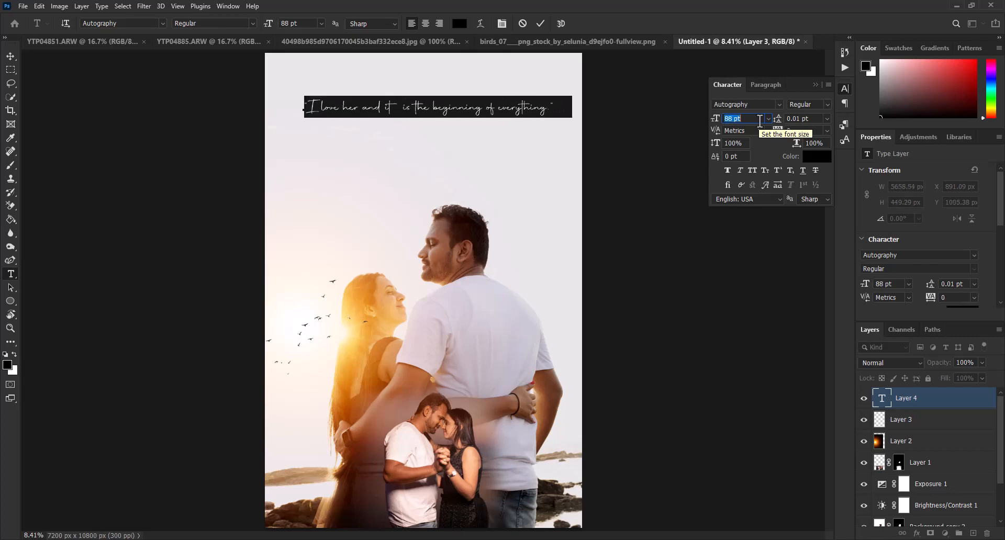
pyautogui.scroll(5, 759, 120)
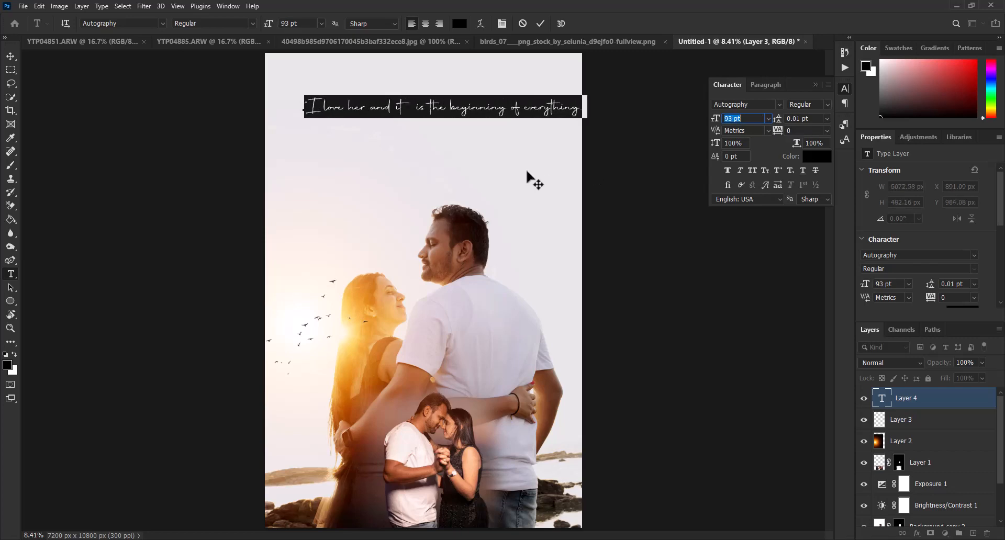
pyautogui.moveTo(527, 171); pyautogui.dragTo(505, 166)
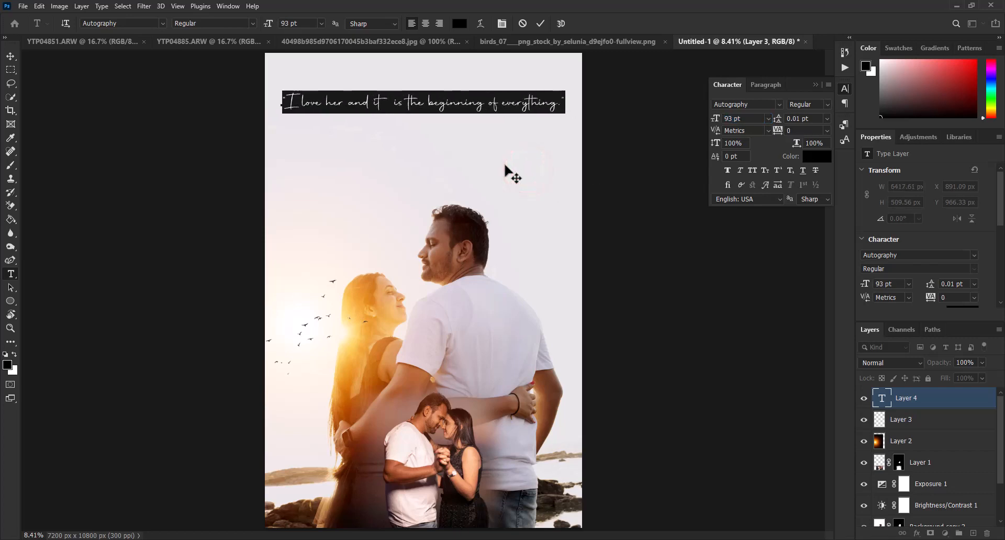
pyautogui.click(540, 24)
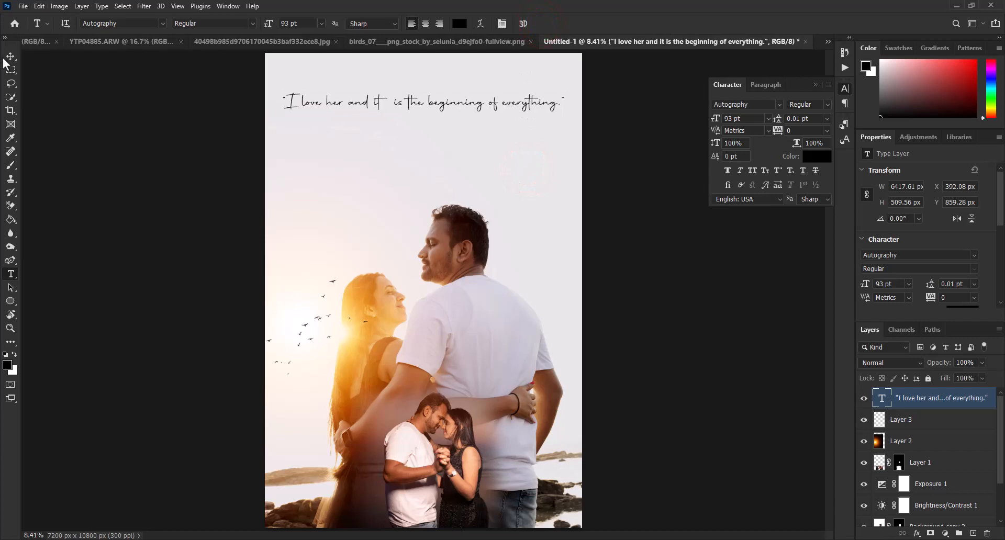
# Shrink the birds on Layer 3 to about 1683 × 1566 px and nudge them slightly right over the sun glow.
pyautogui.click(924, 421)
pyautogui.click(845, 88)
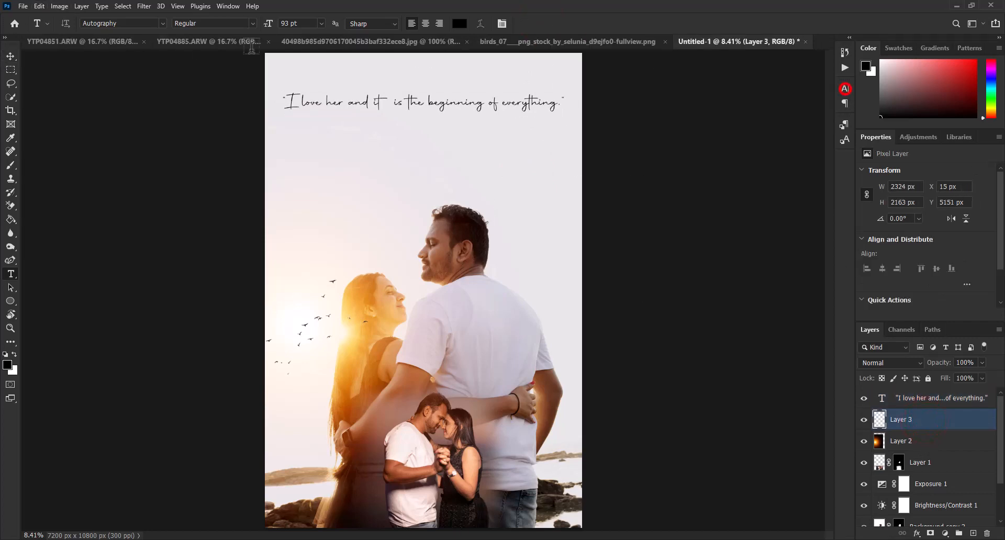
pyautogui.click(10, 56)
pyautogui.click(174, 24)
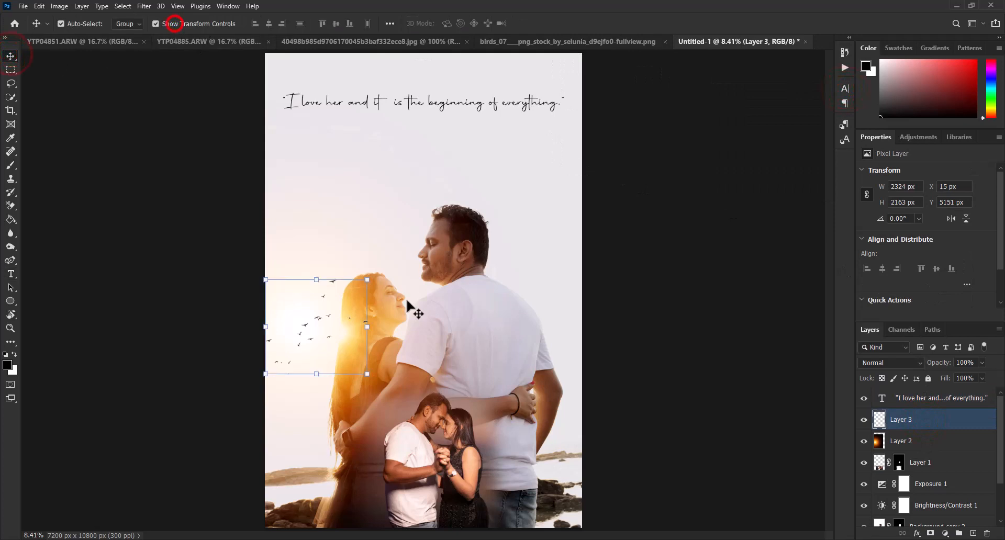
pyautogui.moveTo(366, 280); pyautogui.dragTo(337, 330)
pyautogui.click(587, 24)
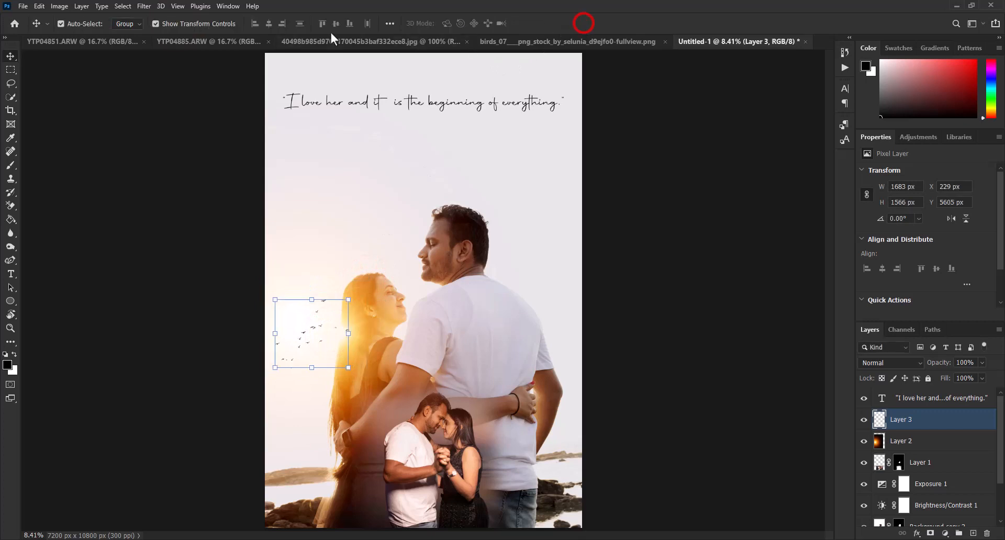
pyautogui.click(155, 23)
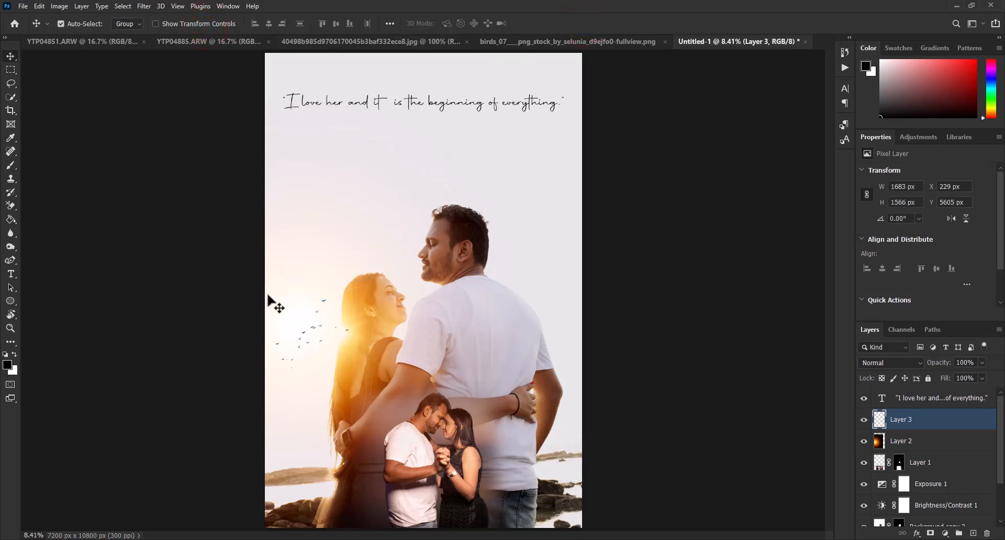
pyautogui.click(332, 336)
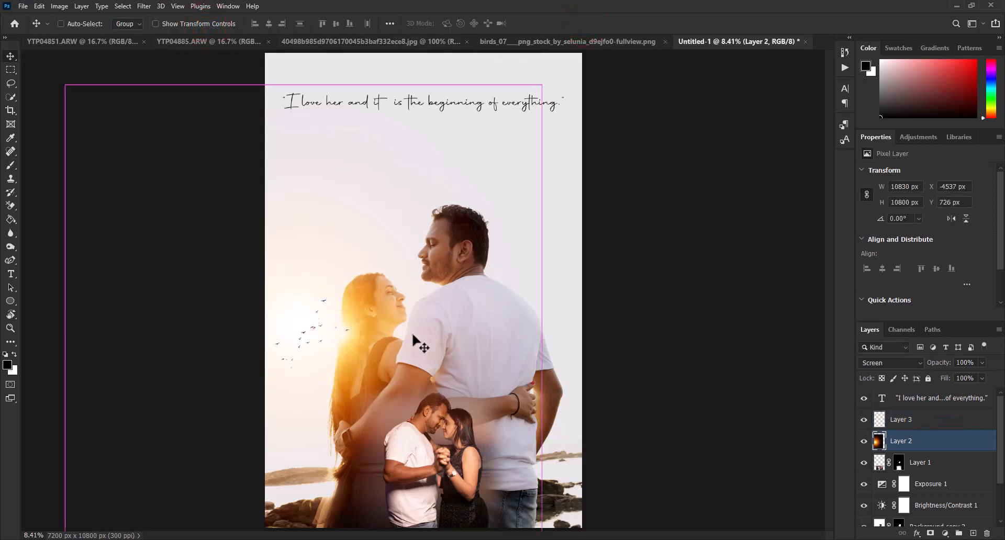
pyautogui.moveTo(313, 328); pyautogui.dragTo(317, 329)
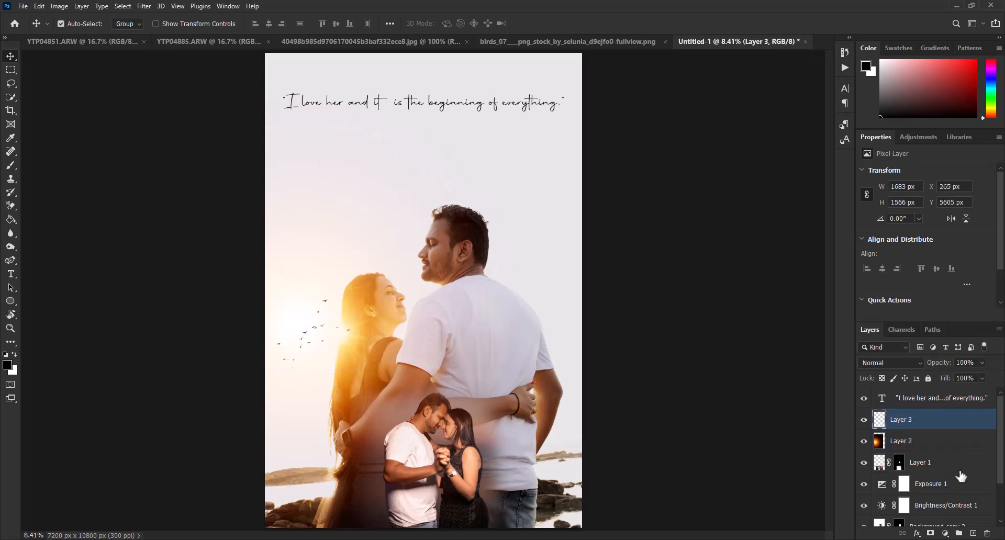
# Group all layers from the quote text down to Background copy, leaving the locked Background layer outside the group.
pyautogui.click(943, 398)
pyautogui.scroll(-3, 945, 403)
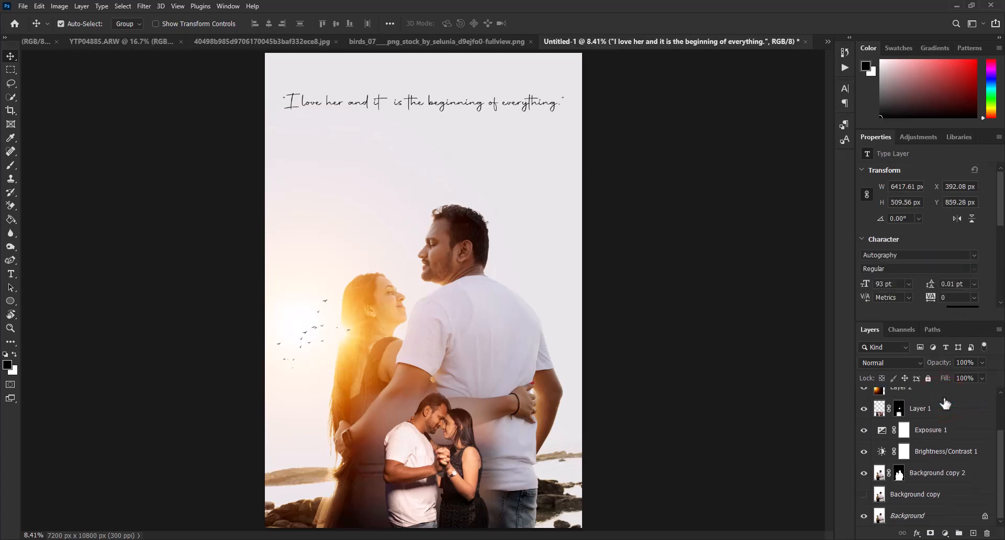
pyautogui.keyDown('shift'); pyautogui.click(924, 518); pyautogui.keyUp('shift')
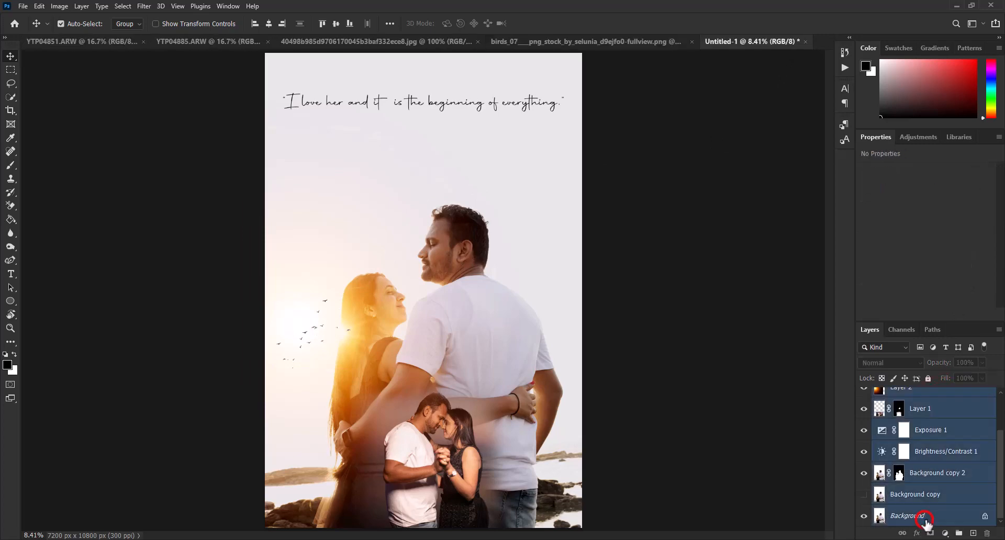
pyautogui.rightClick(924, 396)
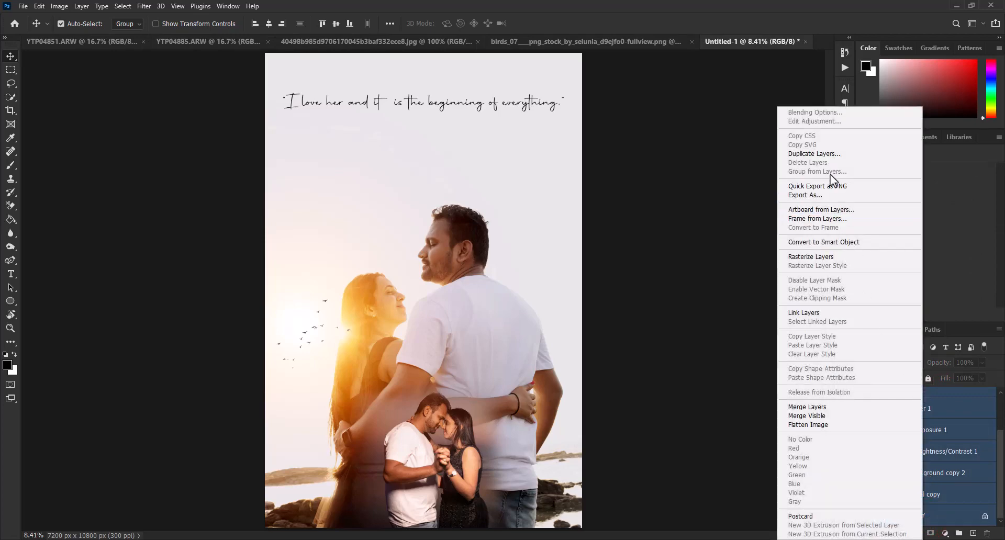
pyautogui.click(983, 518)
pyautogui.keyDown('ctrl'); pyautogui.click(967, 522); pyautogui.keyUp('ctrl')
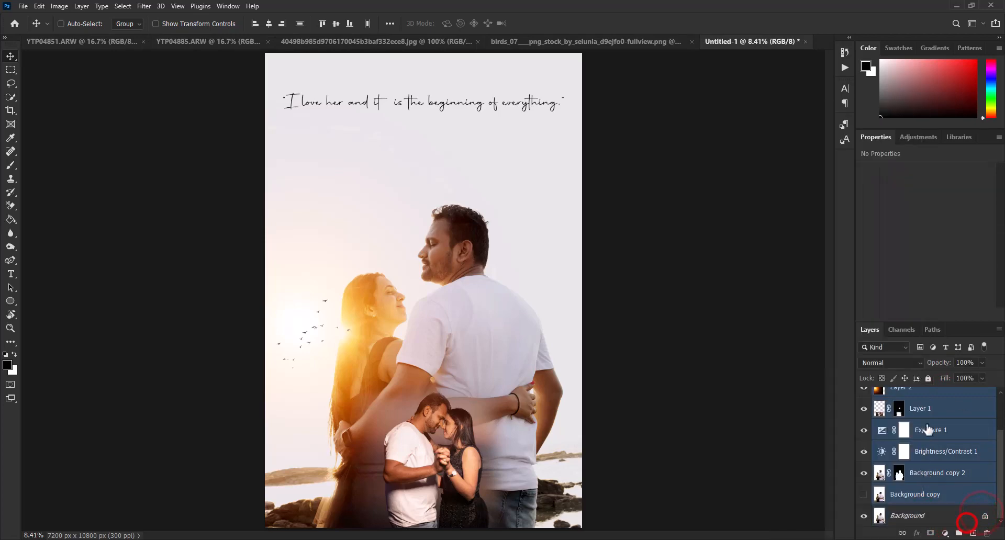
pyautogui.rightClick(922, 396)
pyautogui.click(804, 172)
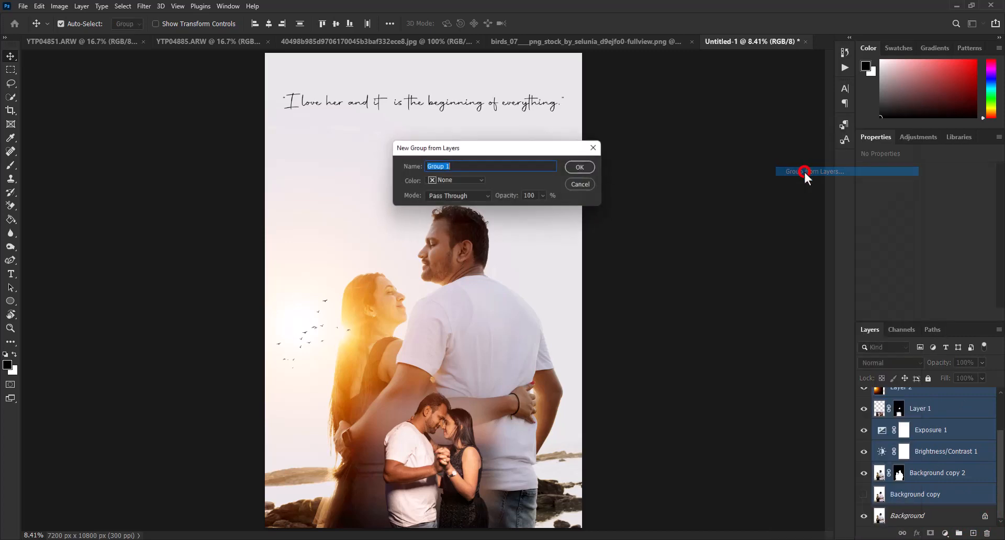
pyautogui.click(587, 166)
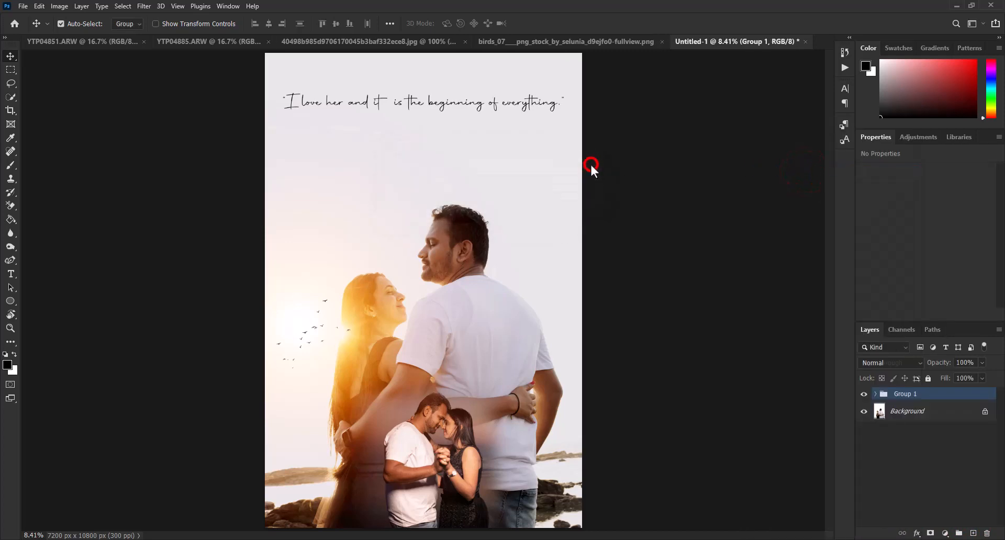
# Toggle the new group's visibility off and on to compare the composite with the original photo, and clear the layer selection.
pyautogui.click(864, 395)
pyautogui.click(864, 395)
pyautogui.click(914, 402)
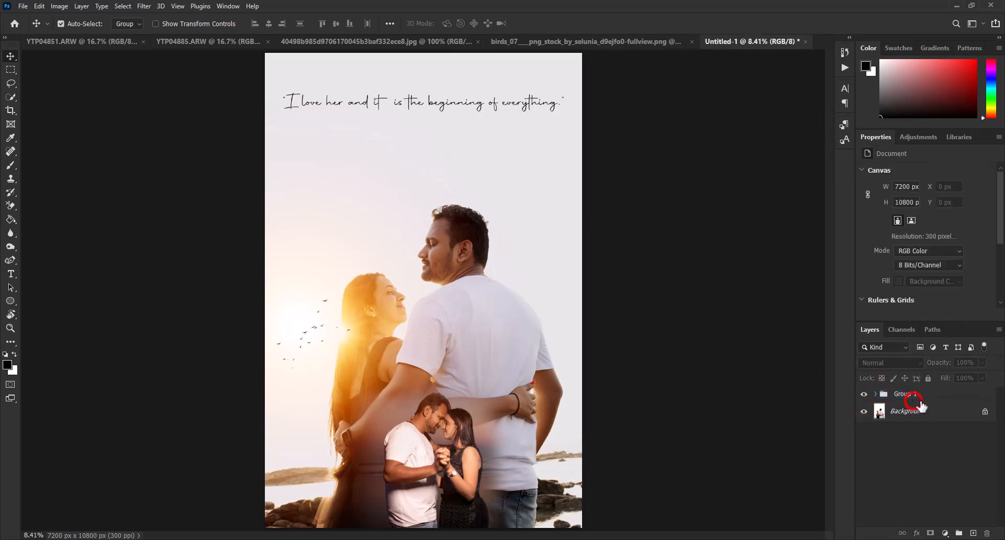